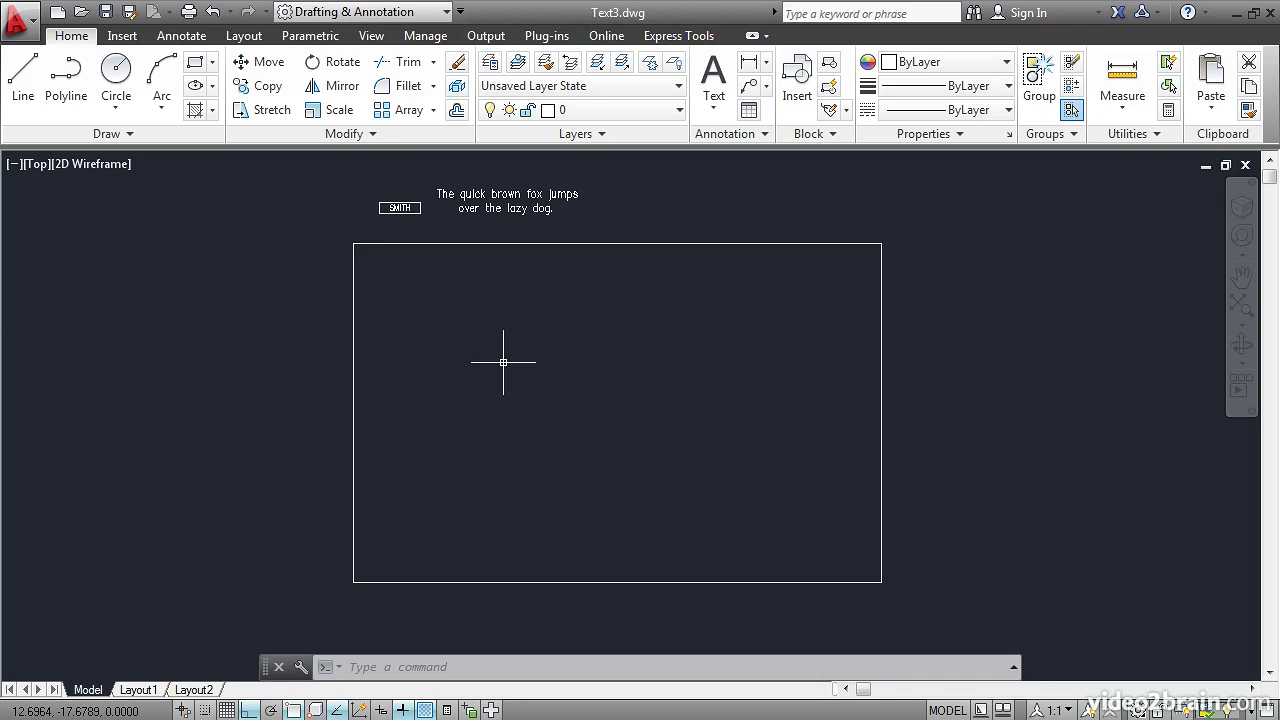
- Create a multiline text box spanning the empty rectangle from its upper-left corner to its lower-right corner
left_click(714, 110)
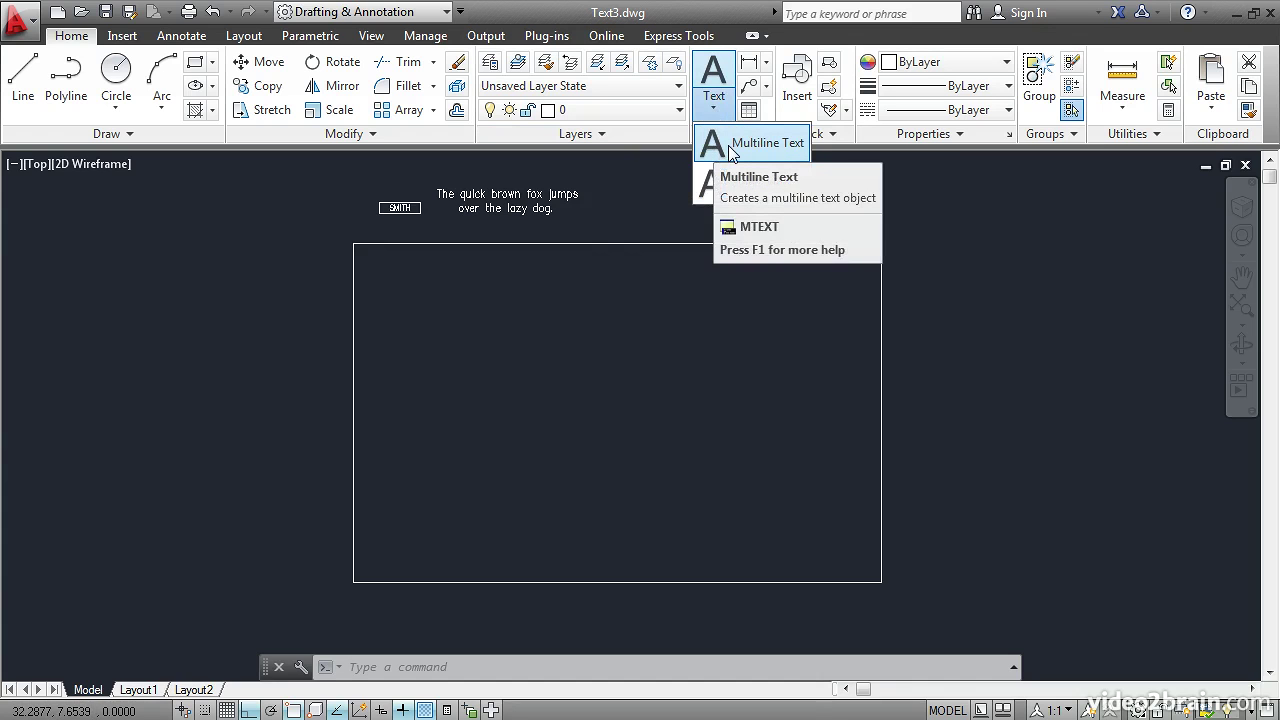
left_click(731, 148)
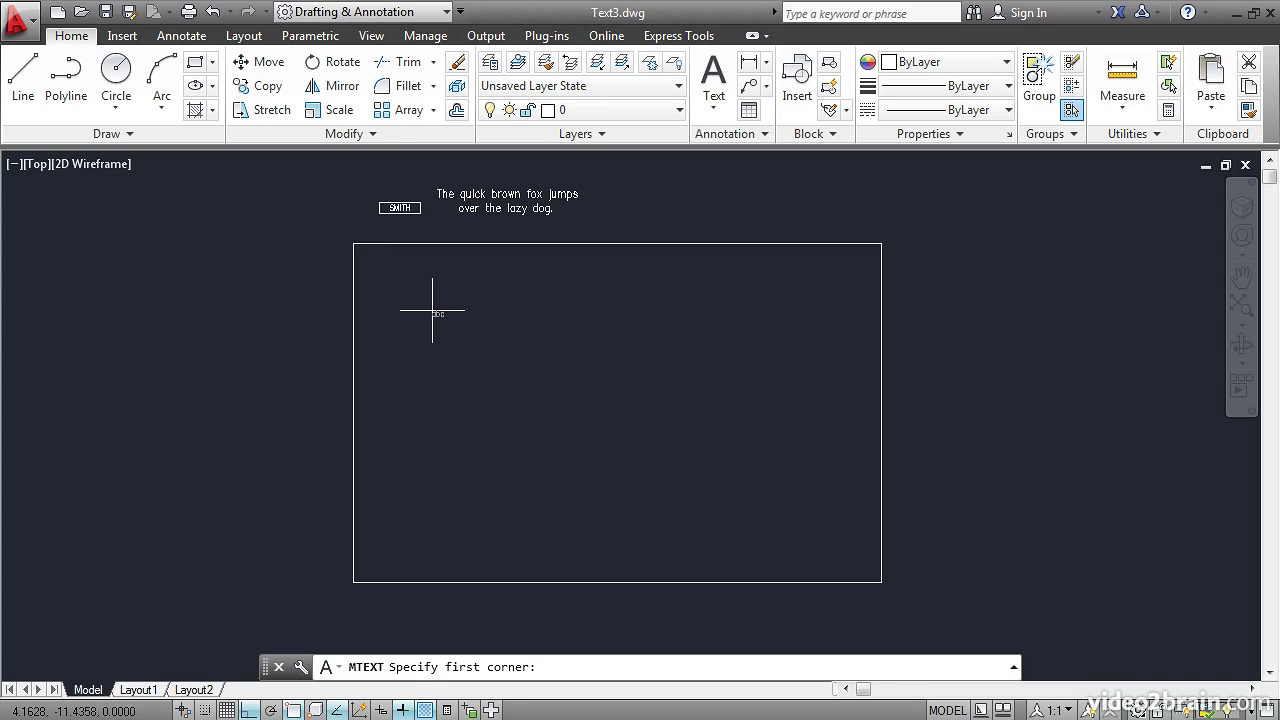
left_click(353, 243)
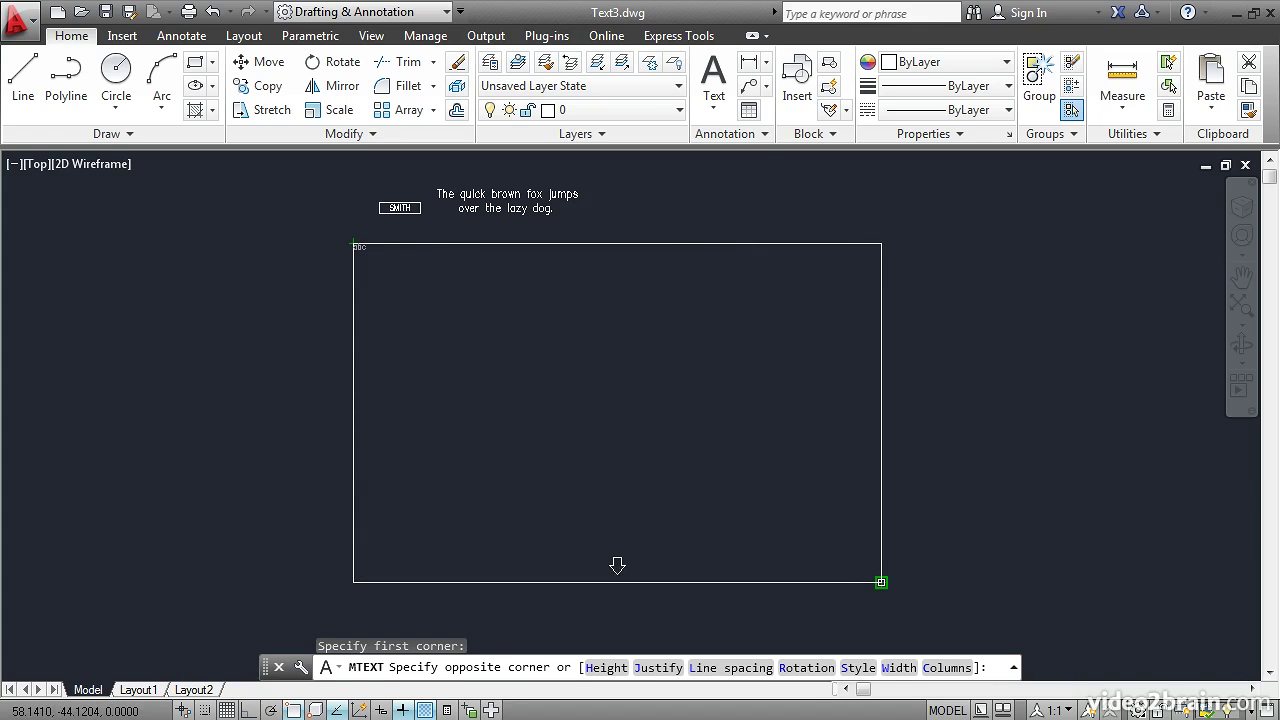
left_click(881, 582)
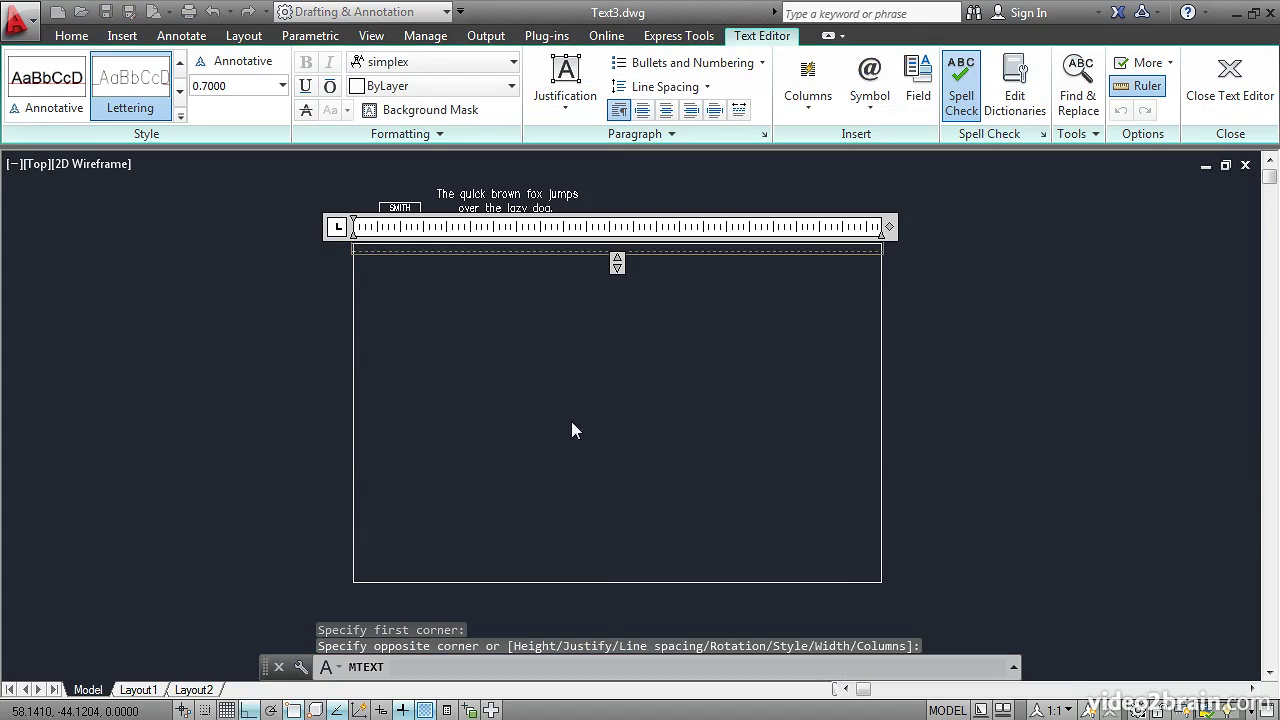
- Enter the sample text "Write some text" in the multiline text box and delete it again
scroll(420, 267, "up", 3)
middle_click_drag(340, 243, 382, 389)
scroll(382, 379, "up", 2)
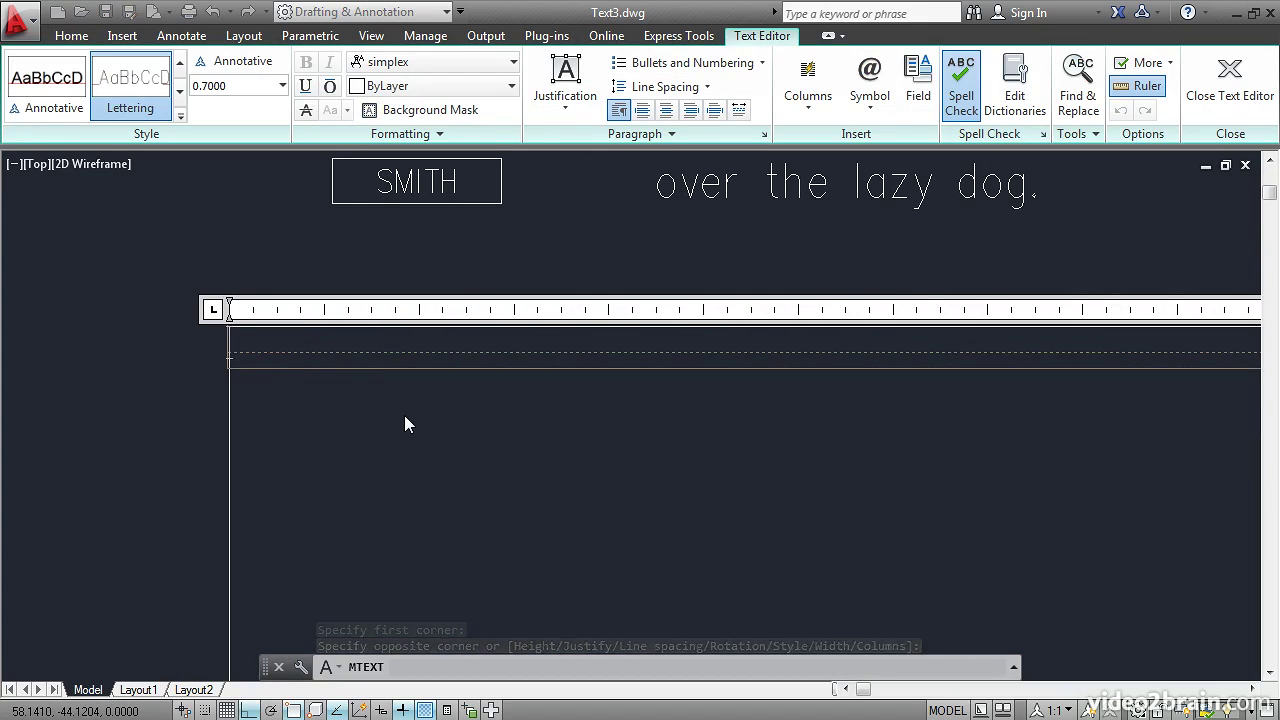
type("Writ")
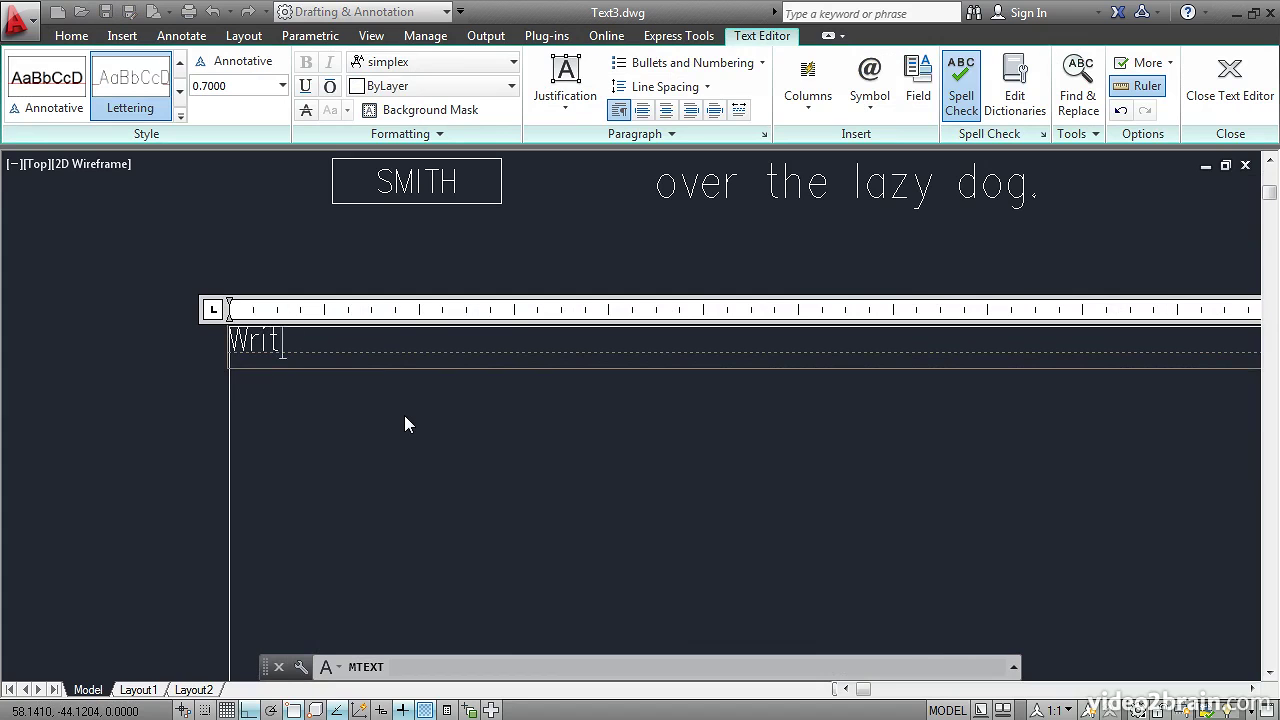
type("e some text")
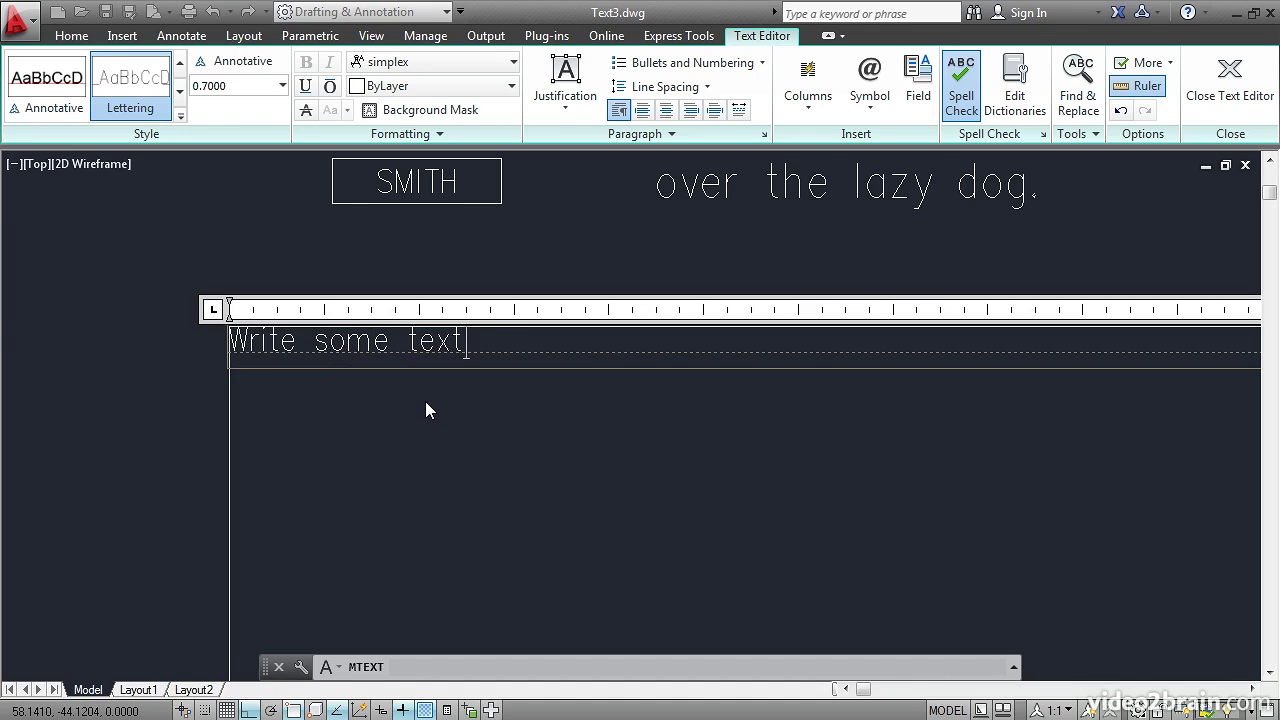
left_click_drag(468, 345, 230, 352)
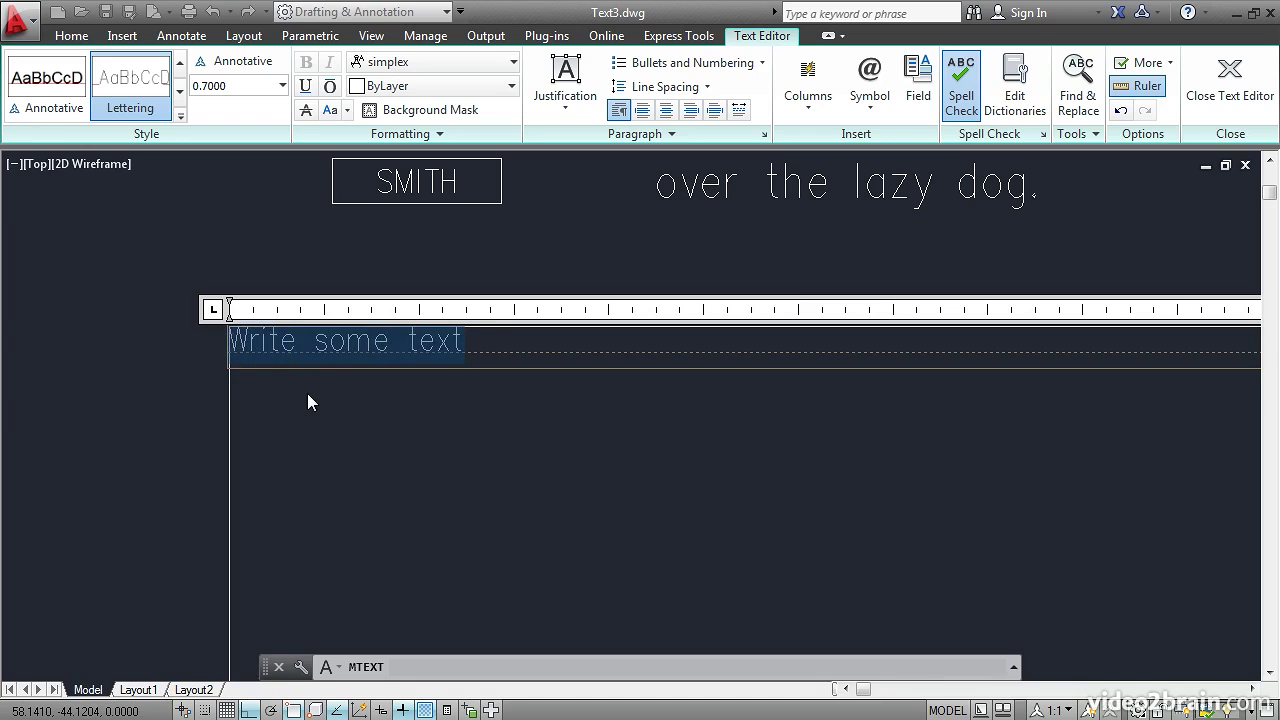
key("Delete")
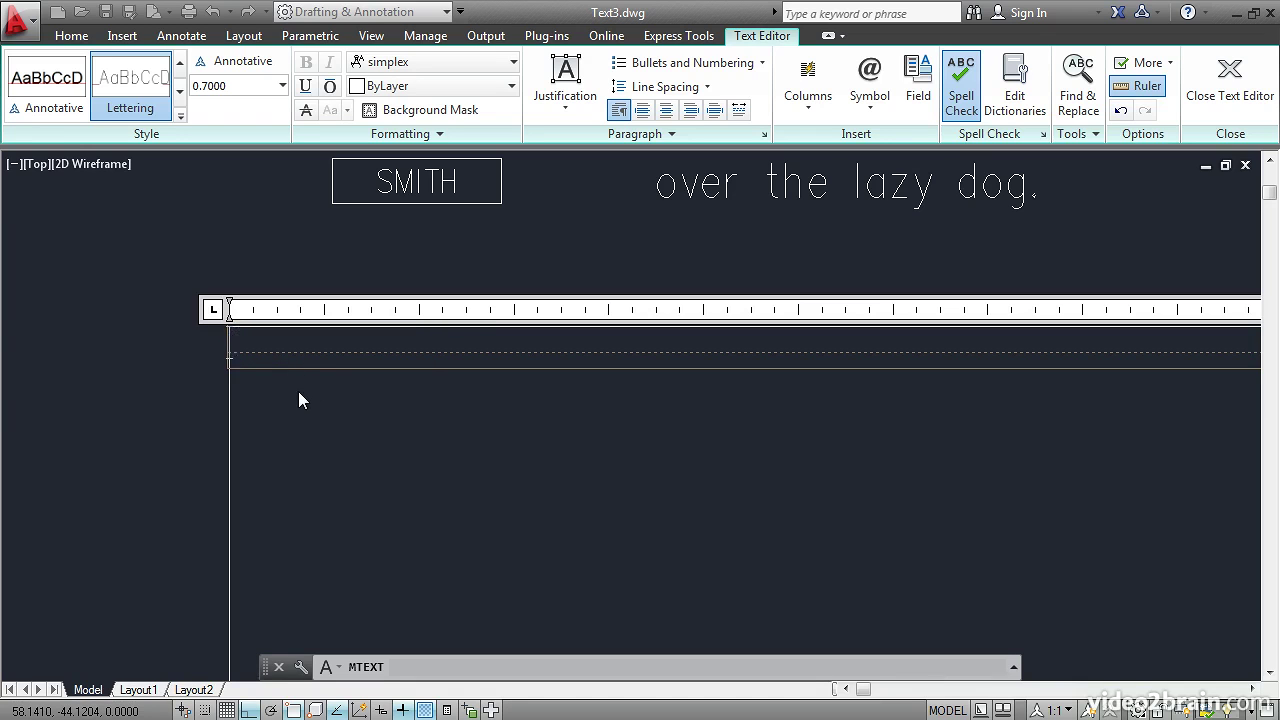
- Import the Lorem Ipsum text file into the empty multiline text box and close the text editor
right_click(238, 341)
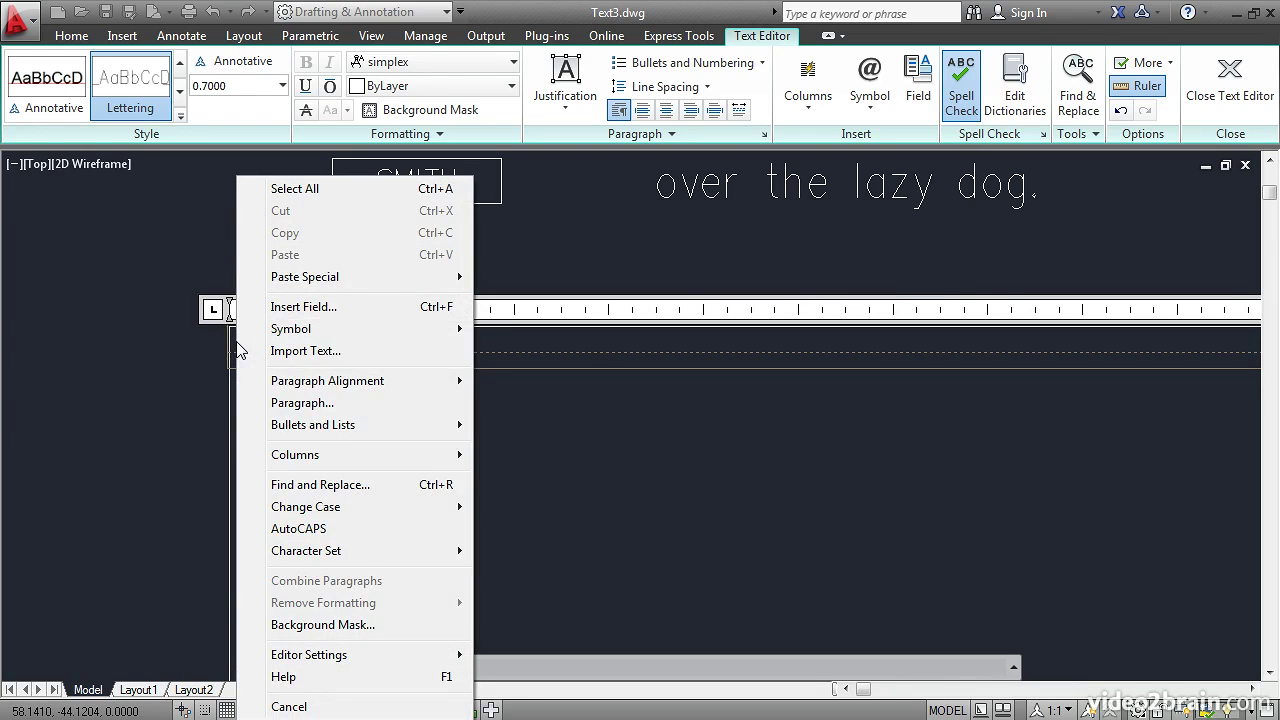
left_click(285, 352)
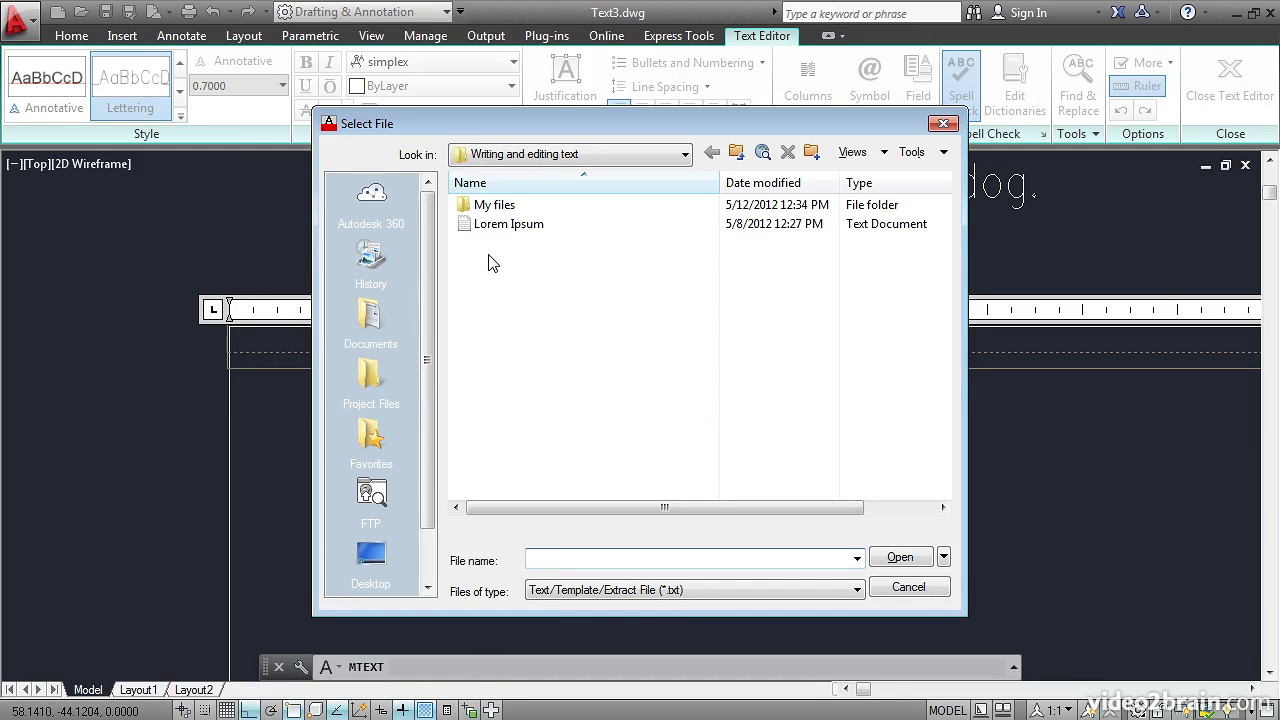
left_click(468, 226)
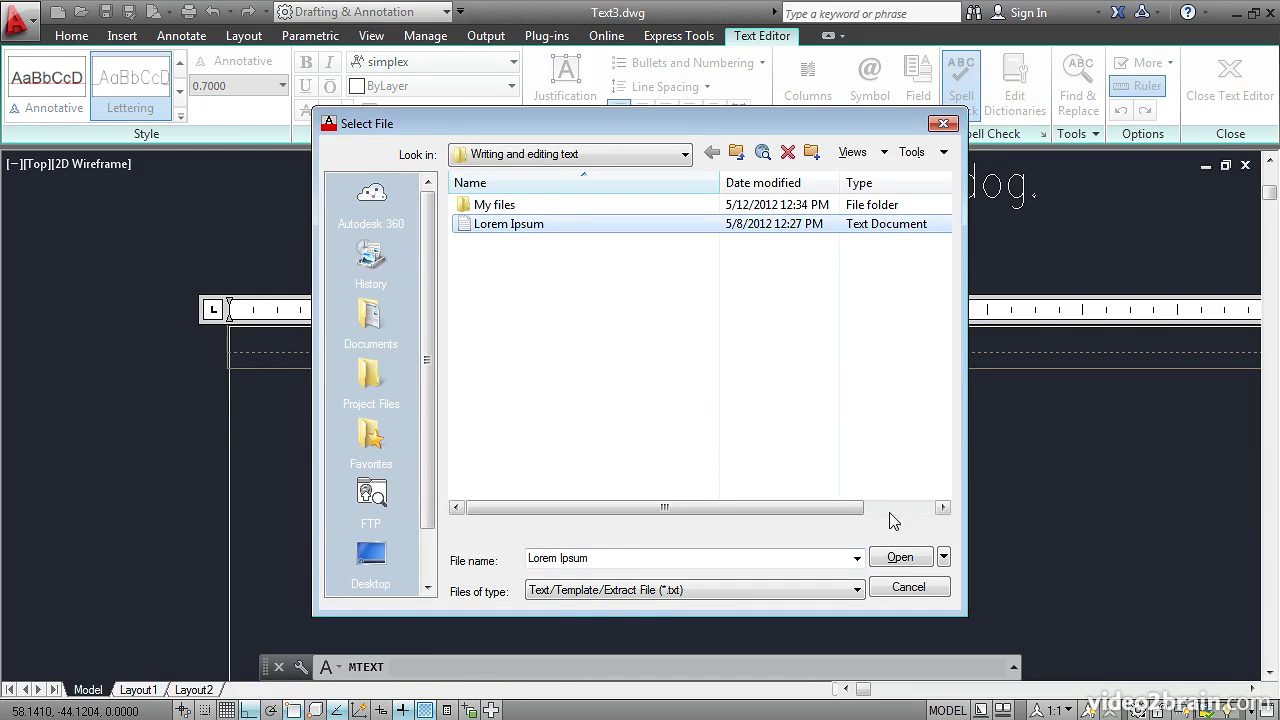
left_click(900, 558)
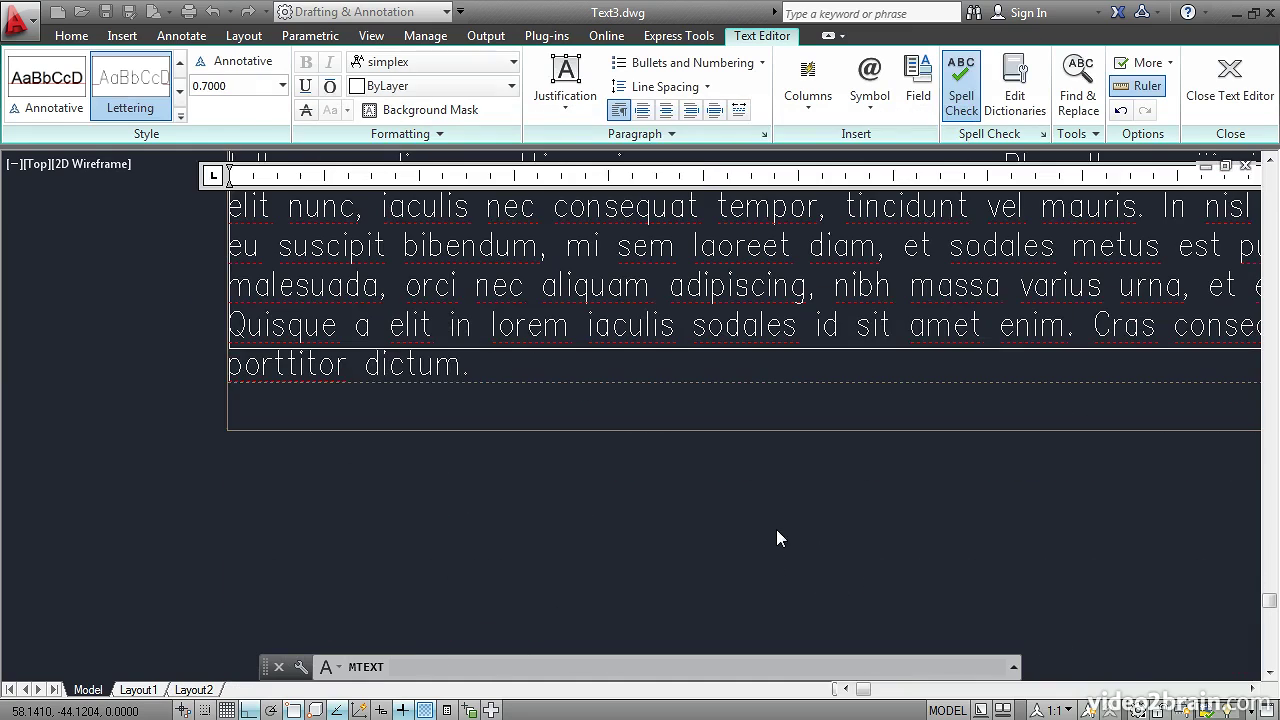
middle_click_drag(481, 402, 447, 465)
scroll(447, 465, "down", 6)
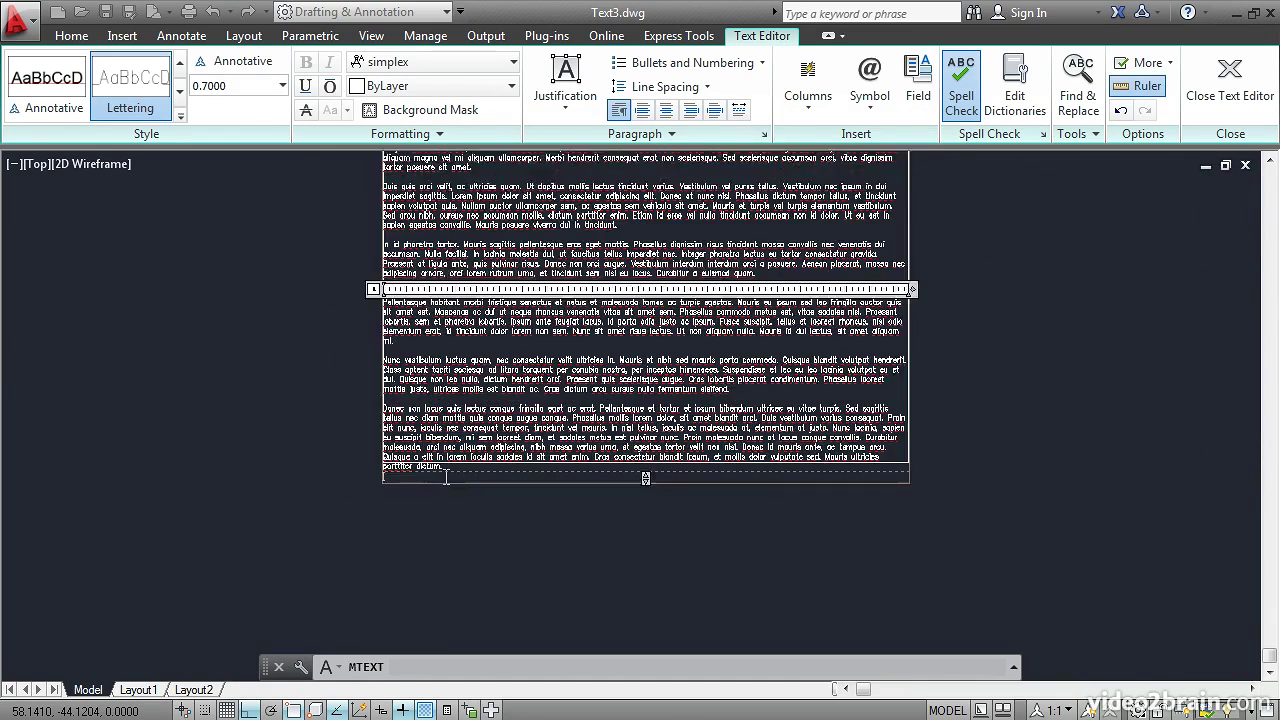
middle_click_drag(512, 395, 472, 483)
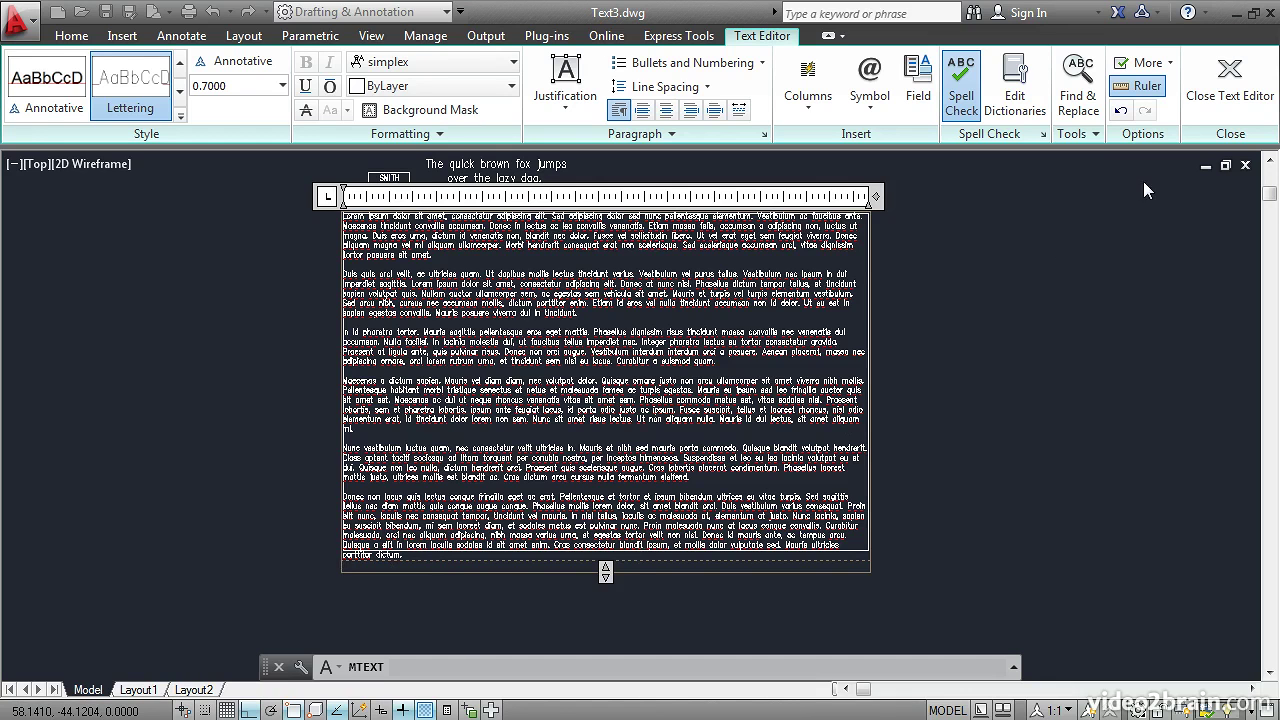
left_click(1232, 89)
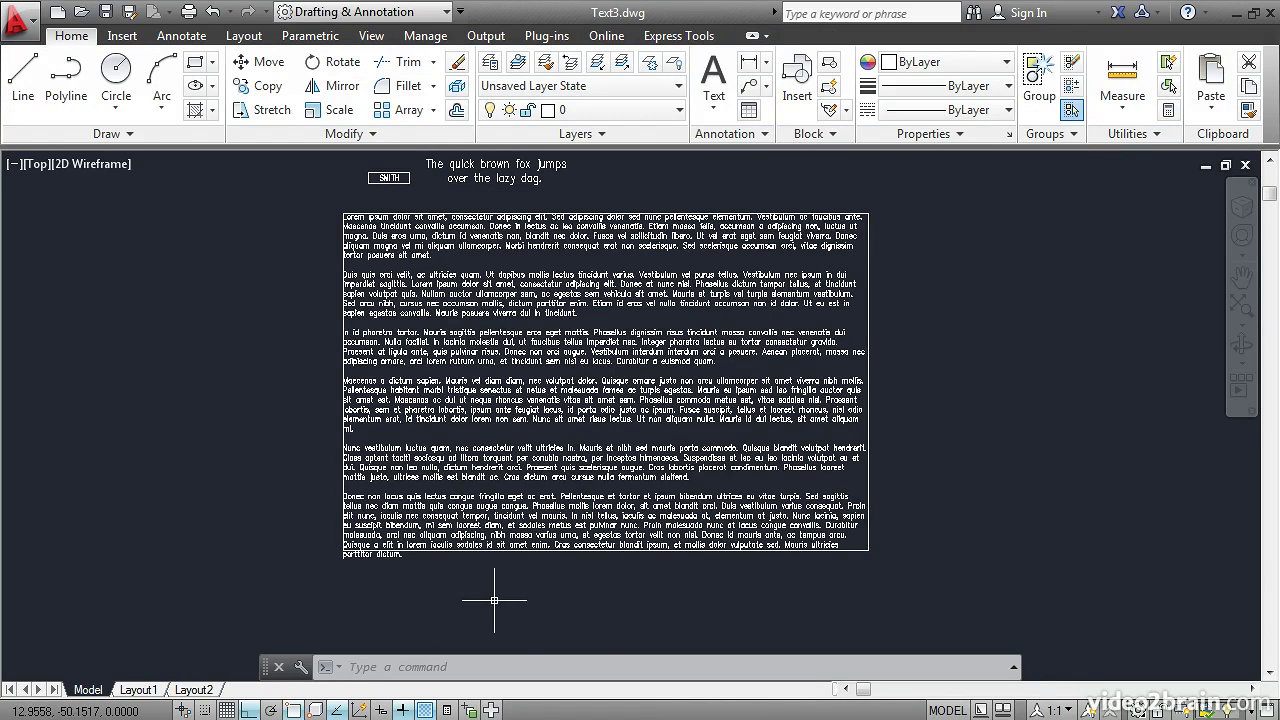
- Shorten the imported text's column height to the midpoint of the rectangle's lower edge, moving the overflow into a second column
left_click(578, 468)
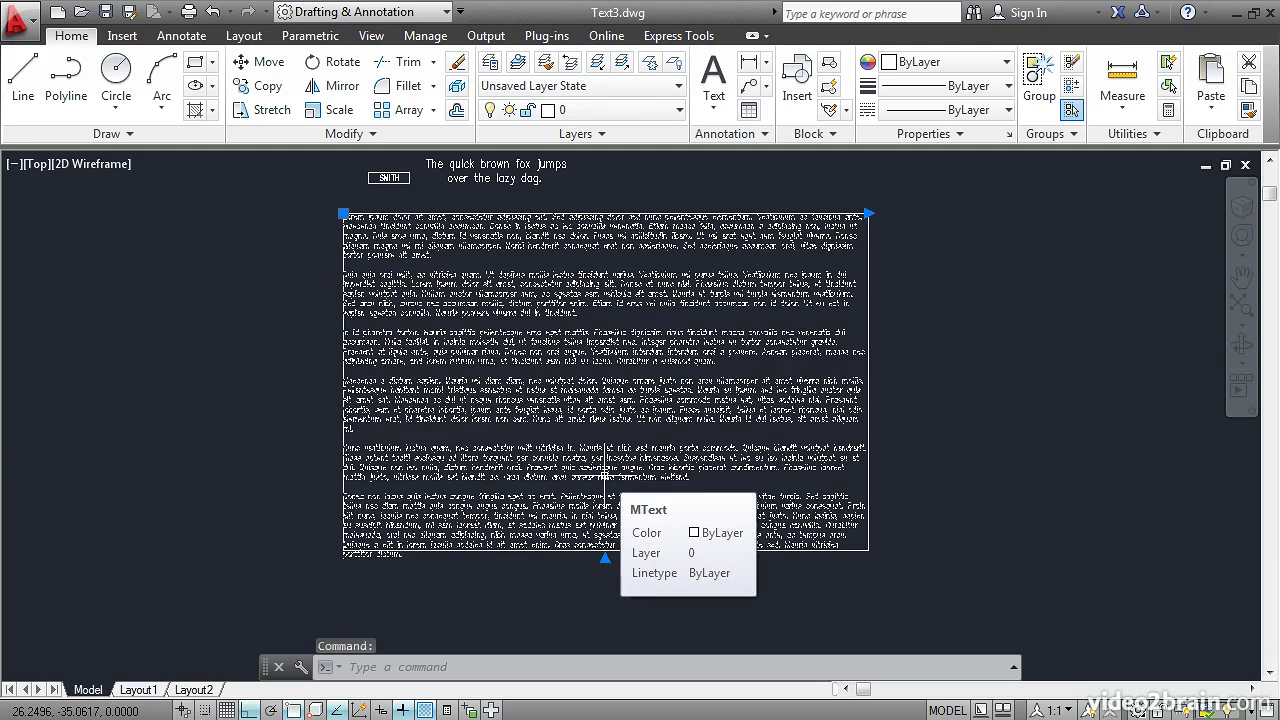
left_click(605, 557)
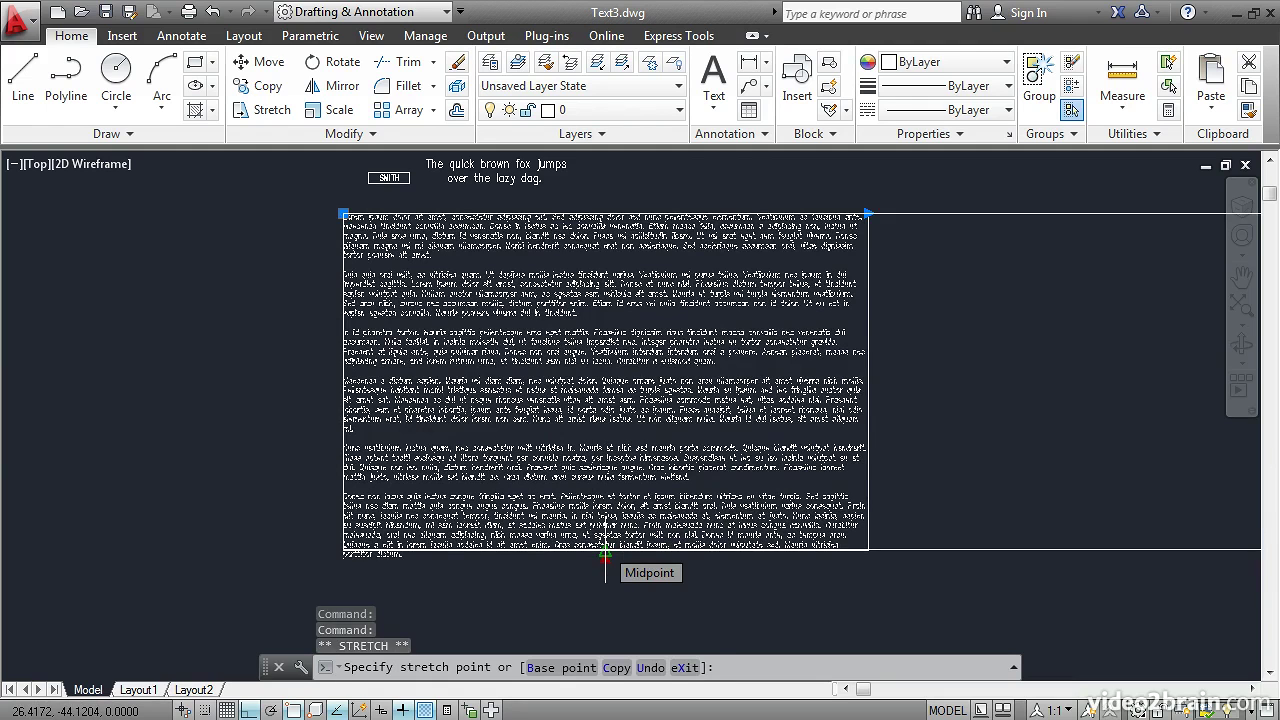
left_click(605, 555)
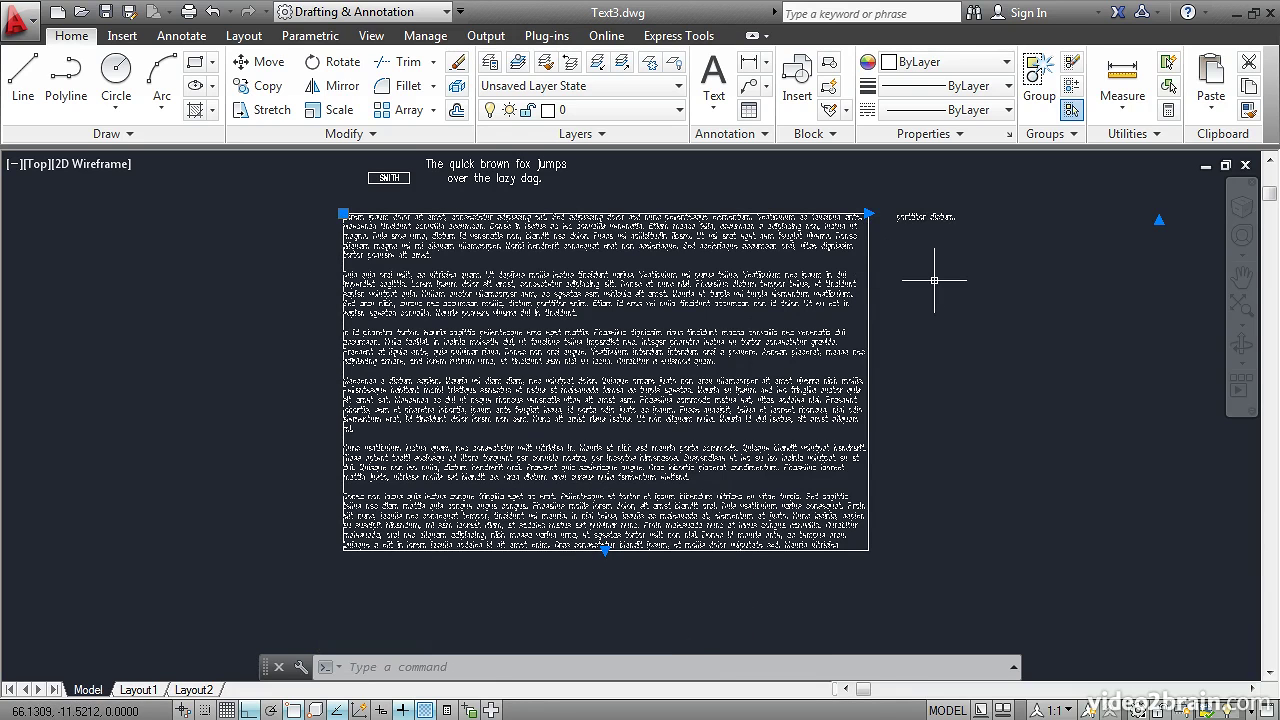
- Narrow the text's column width to slightly less than half the rectangle so both columns fit inside it
left_click(868, 213)
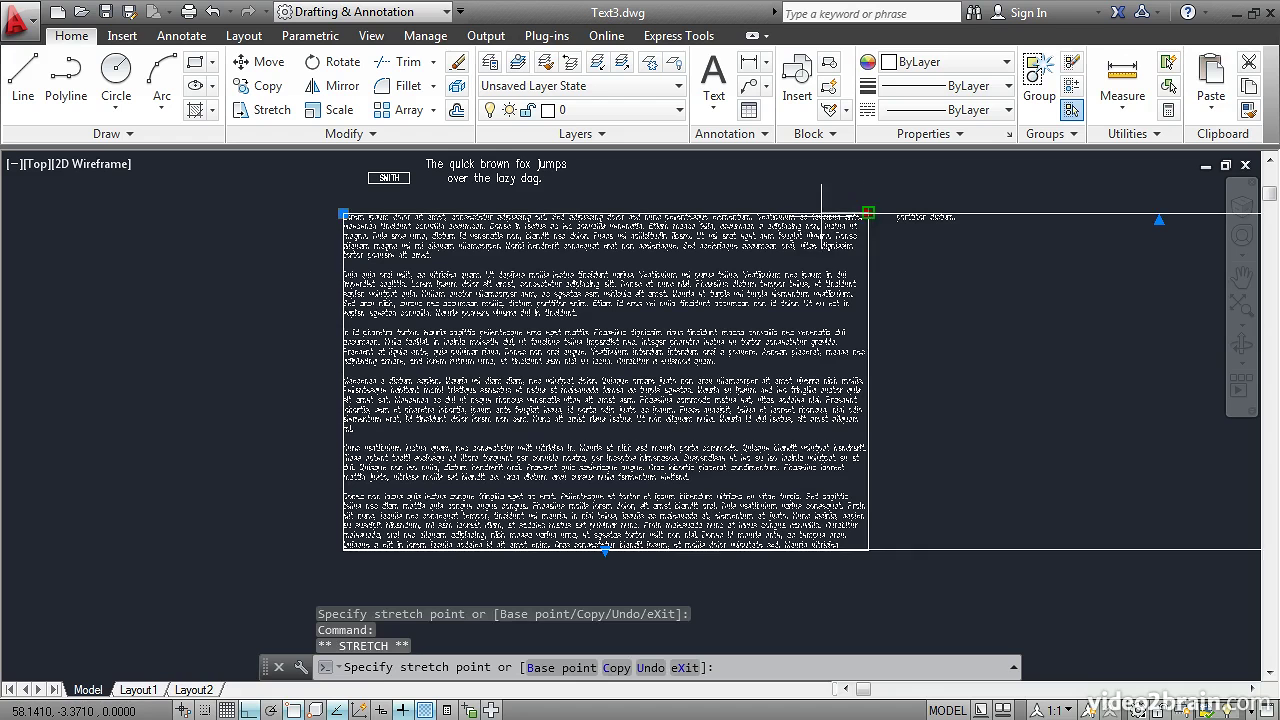
left_click(590, 253)
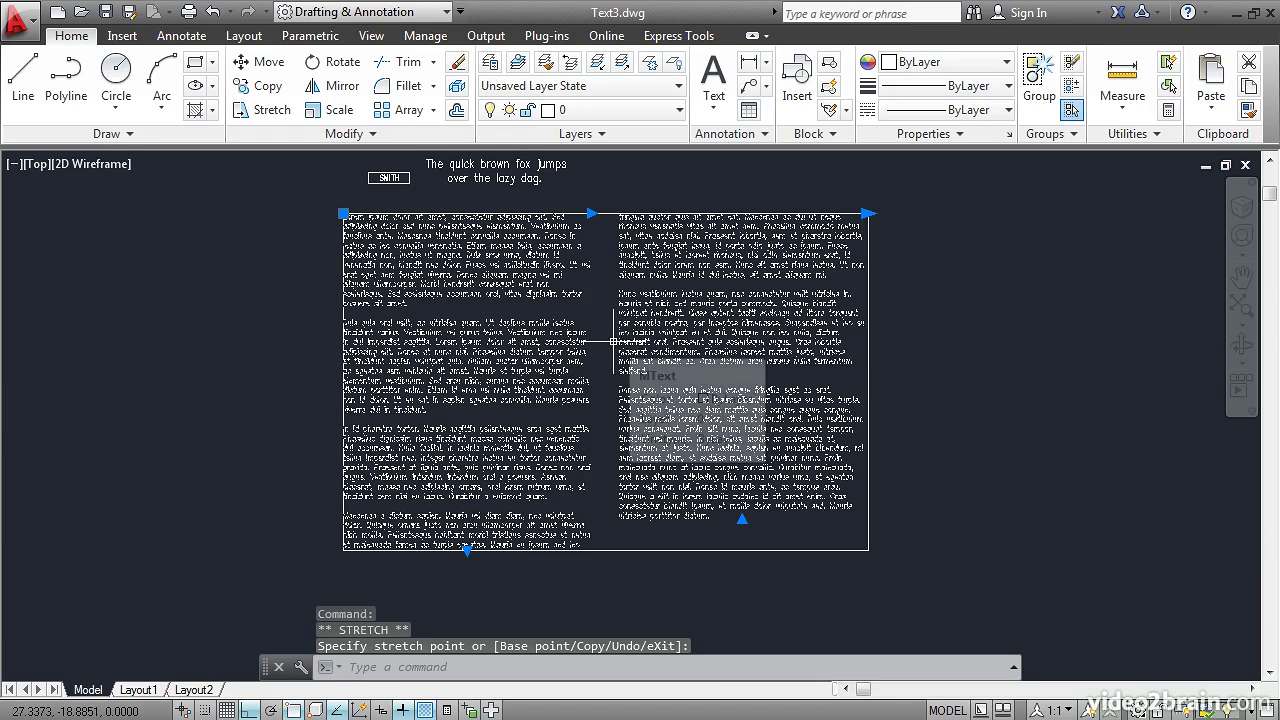
key("Escape")
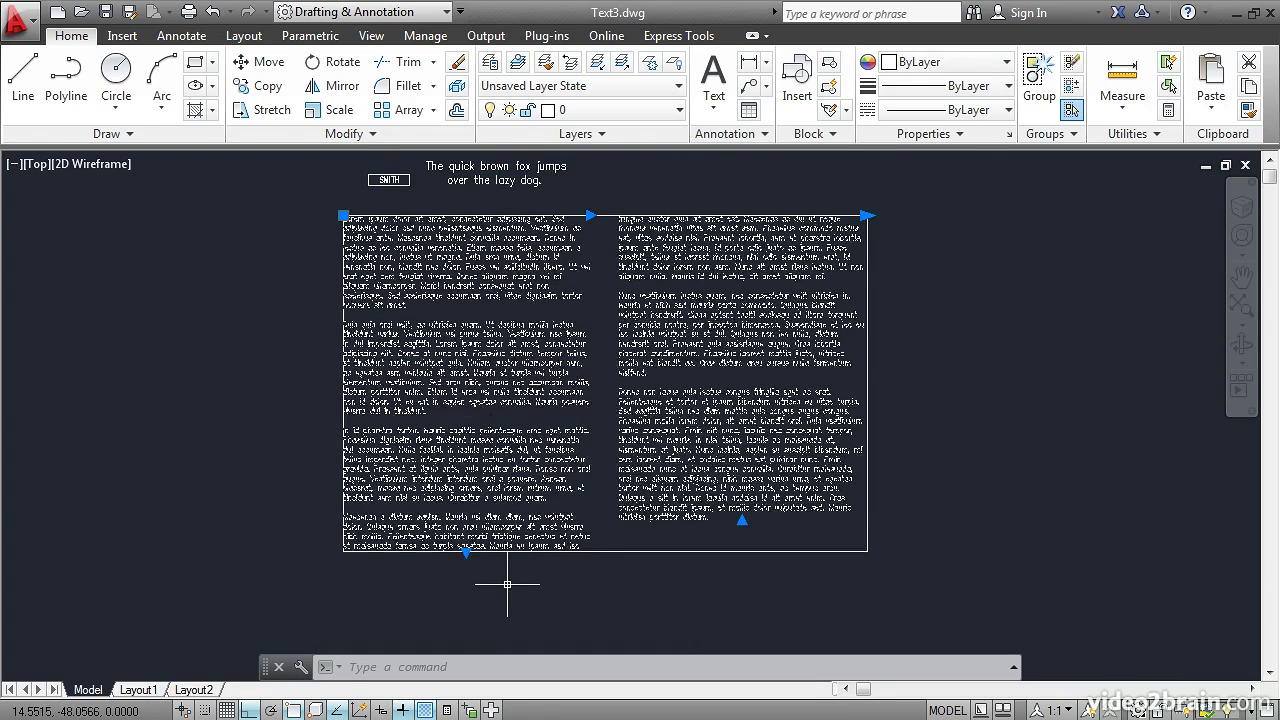
- Reduce the column height to end slightly above the rectangle's lower edge, balancing the two text columns
scroll(507, 584, "up", 2)
left_click(442, 530)
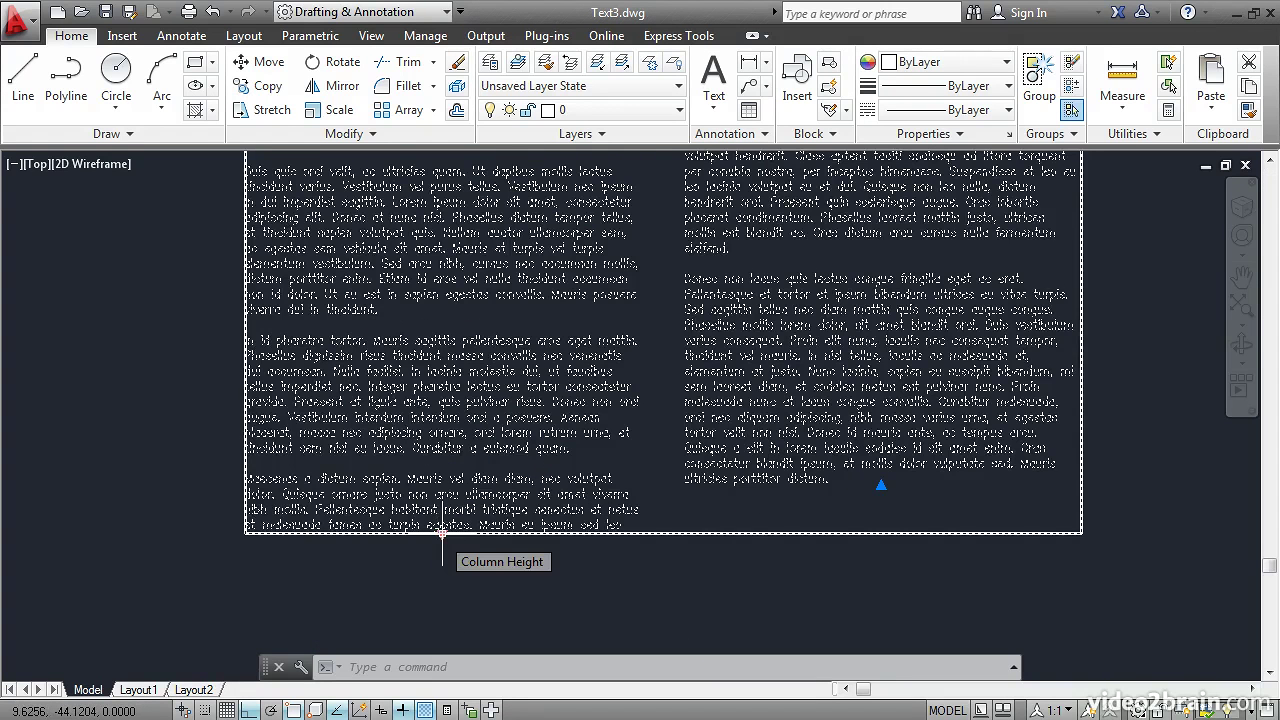
left_click(442, 530)
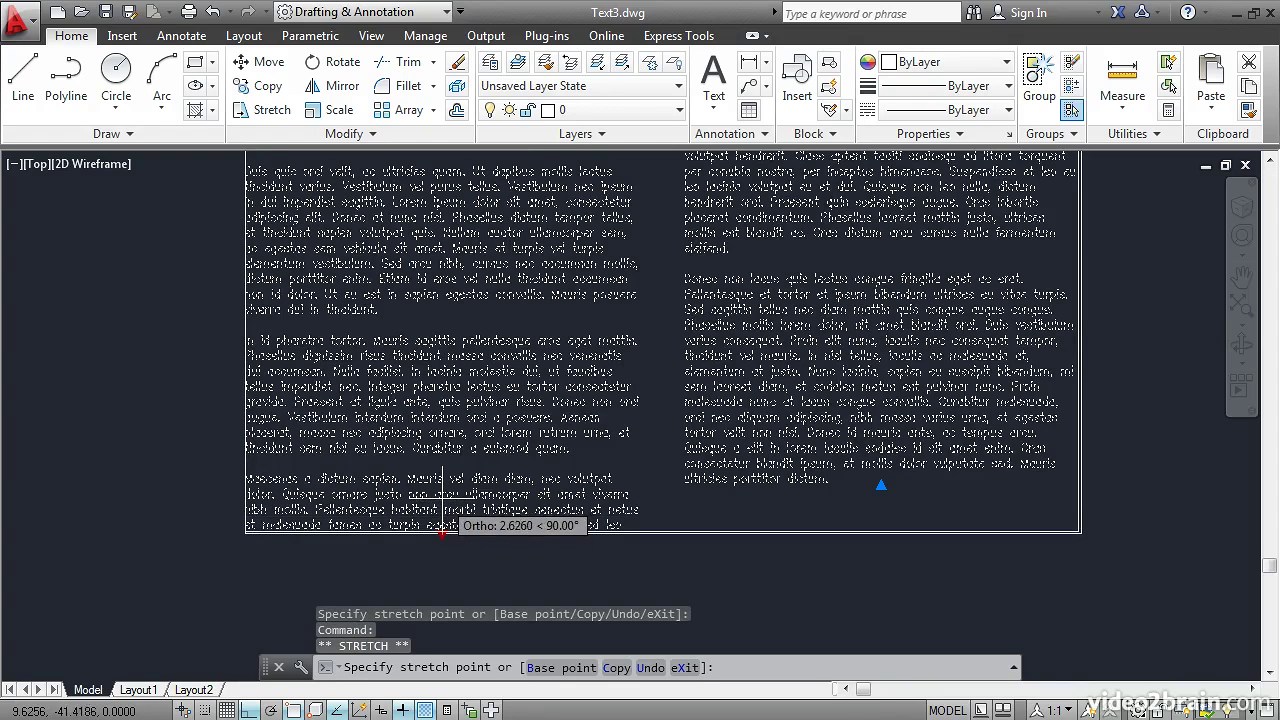
left_click(442, 512)
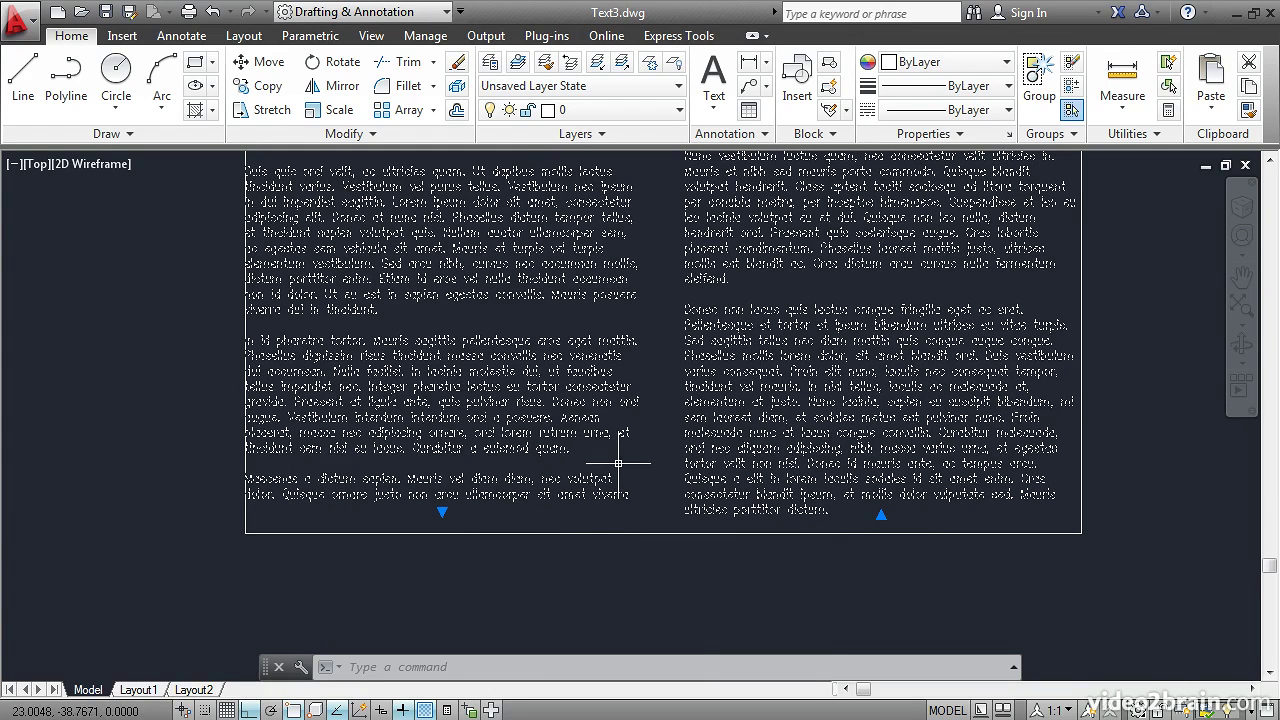
key("Escape")
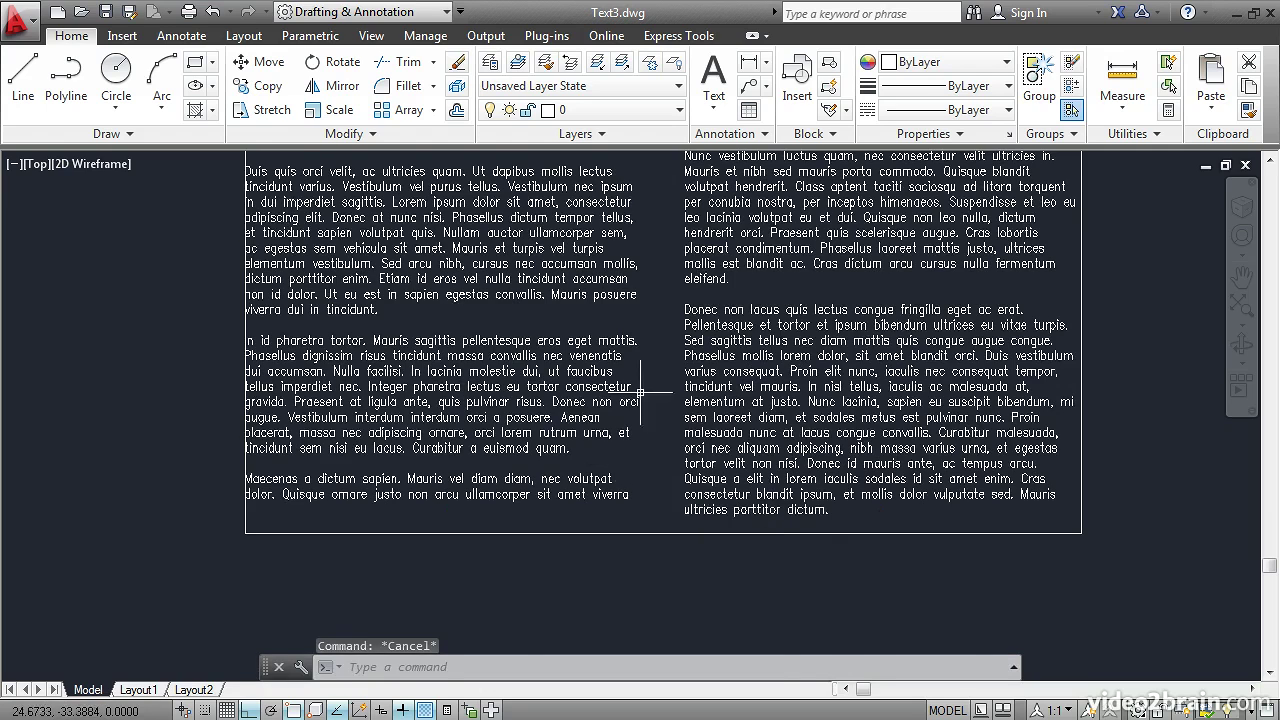
- Edit the two-column text and color the word "dignissim" in the first paragraph Red
middle_click_drag(676, 216, 677, 369)
scroll(671, 340, "down", 3)
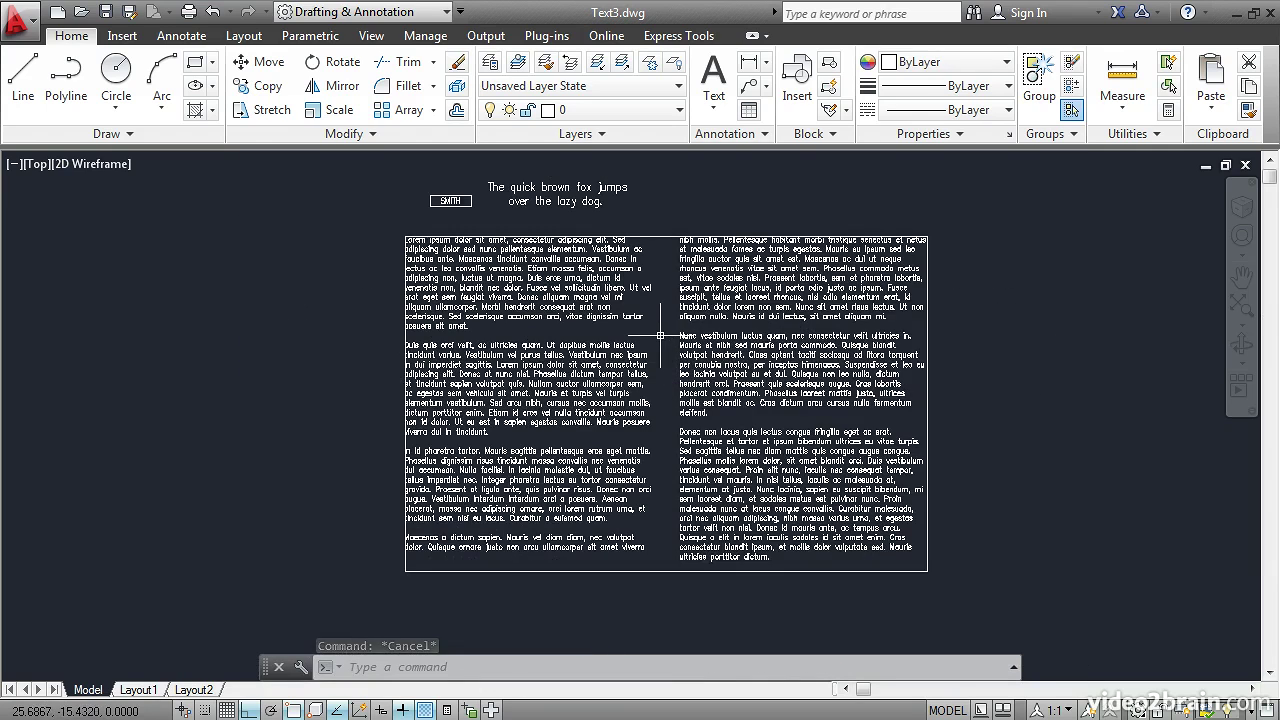
double_click(550, 318)
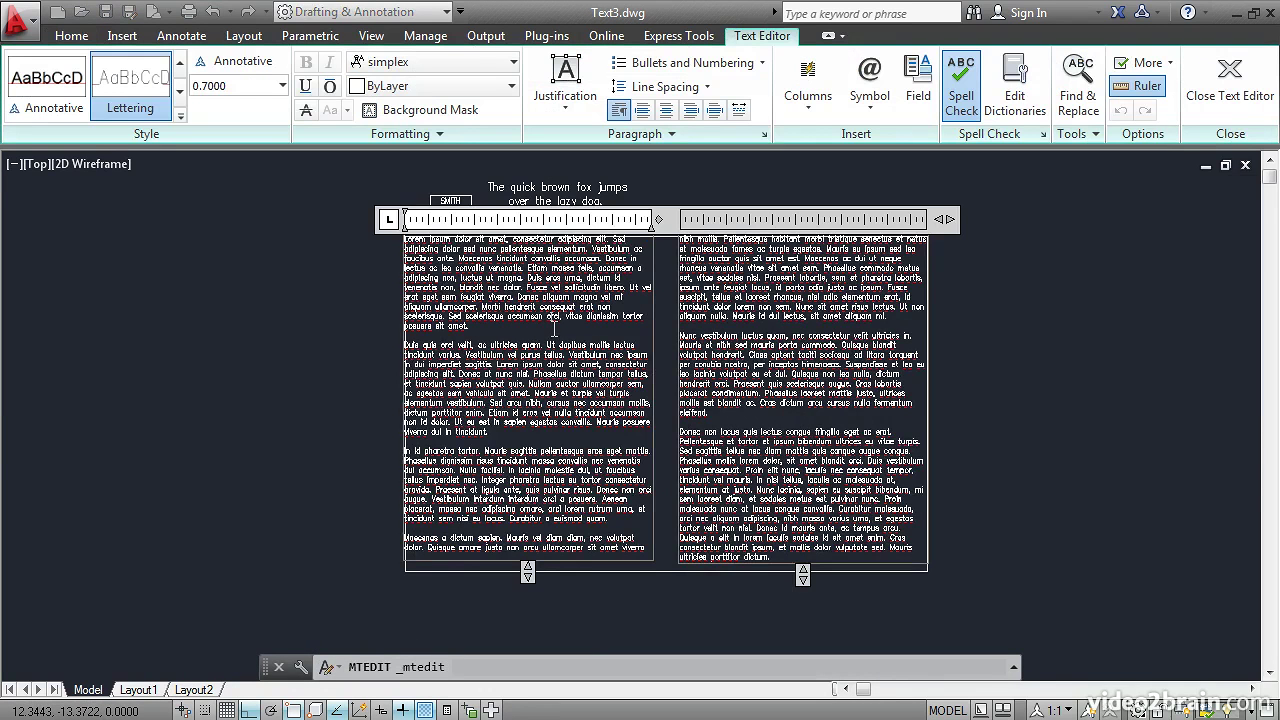
scroll(699, 322, "up", 4)
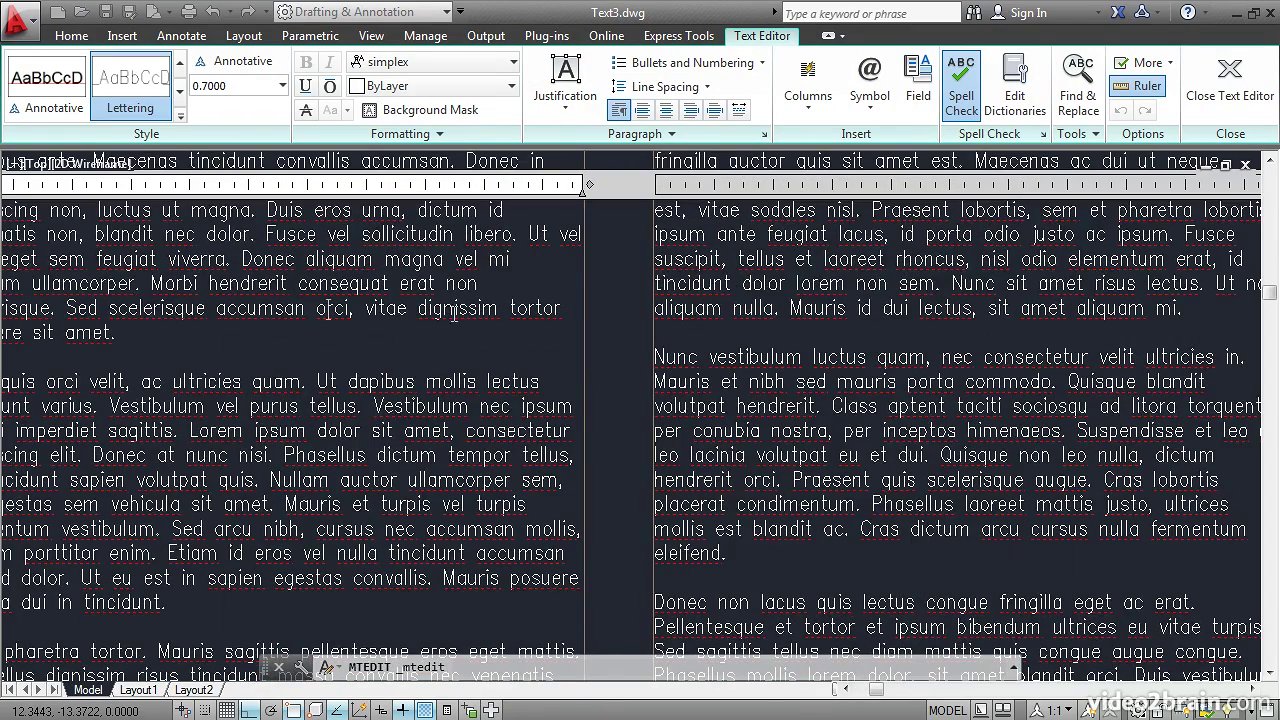
left_click_drag(418, 308, 496, 312)
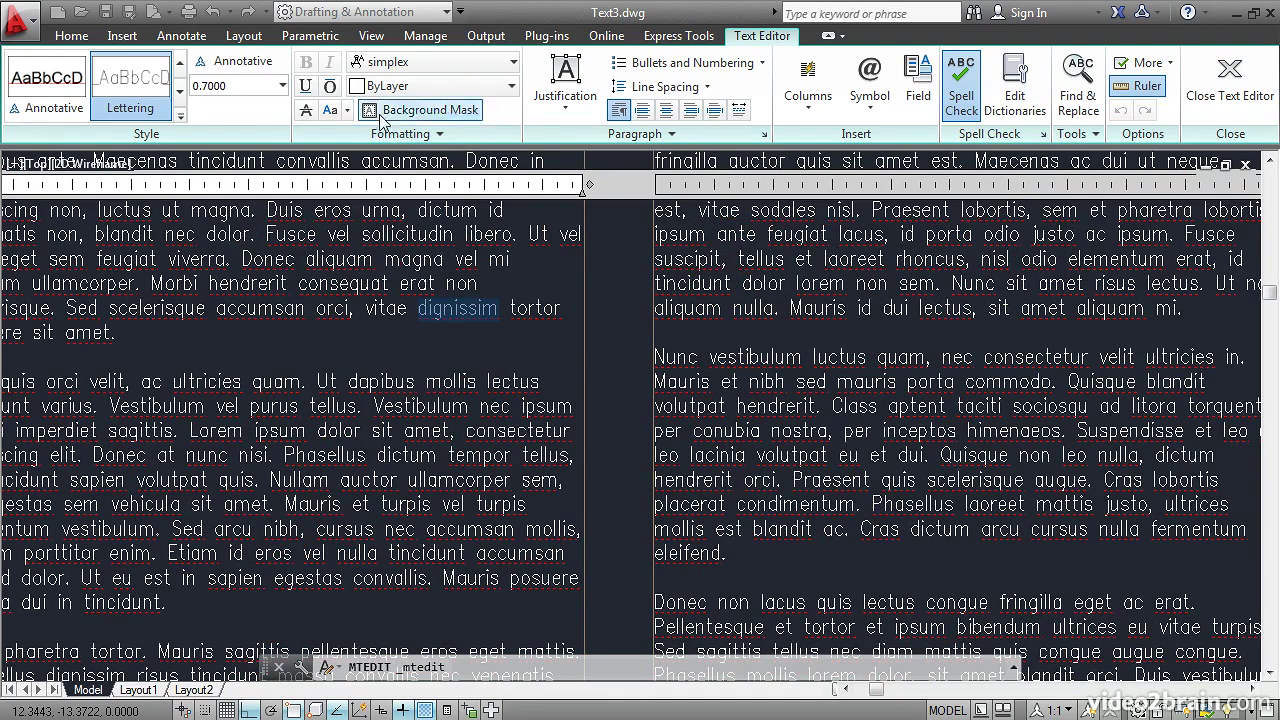
left_click(443, 88)
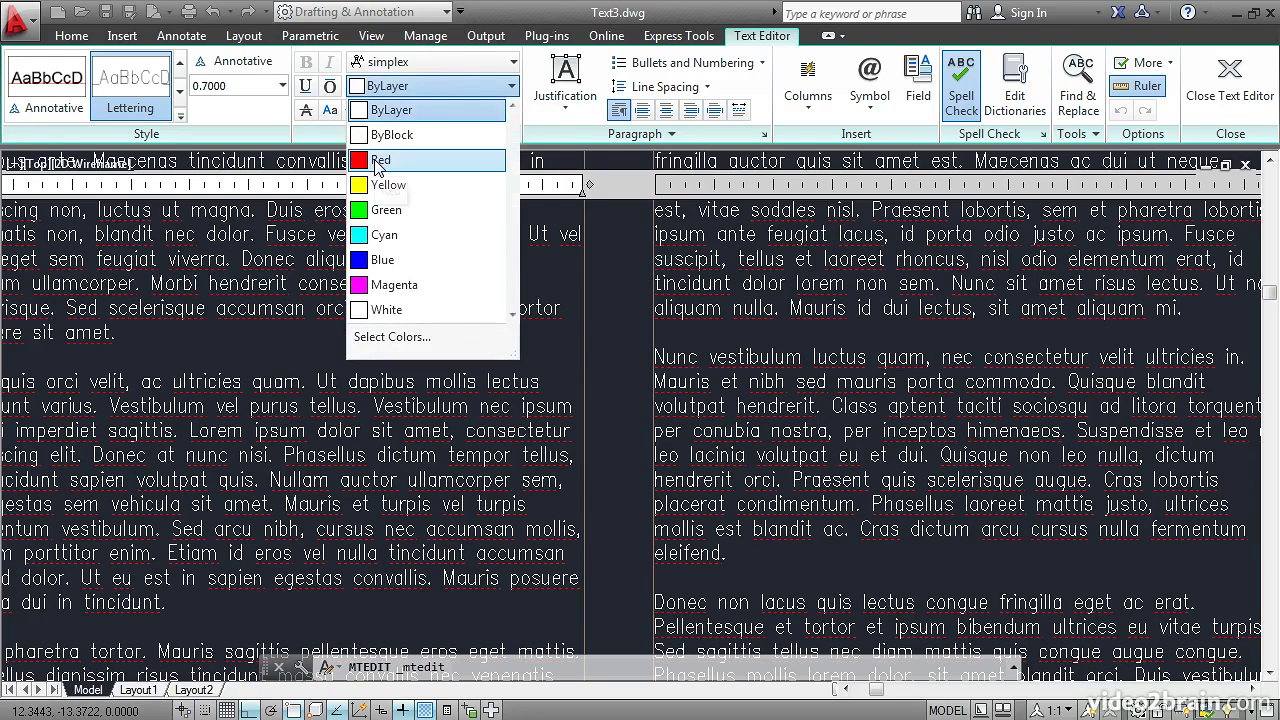
left_click(377, 163)
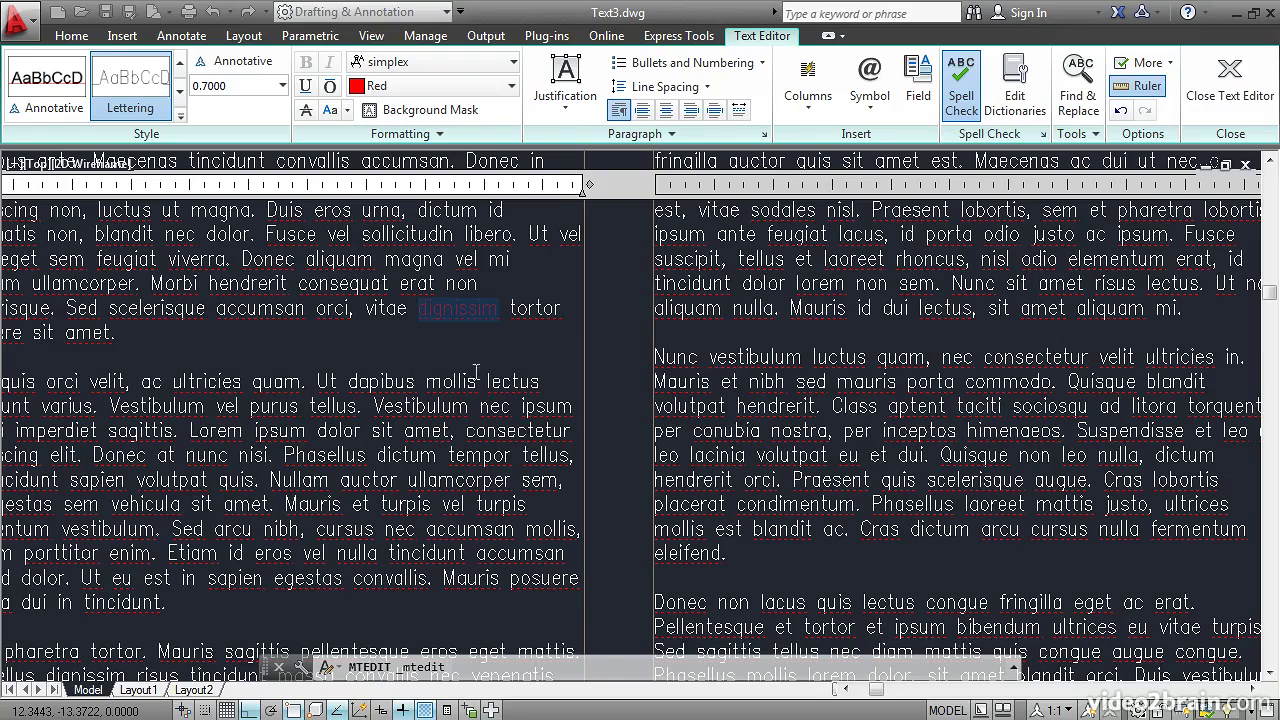
- Format all paragraphs in both text columns as a numbered list
middle_click_drag(525, 369, 535, 376)
scroll(535, 376, "down", 5)
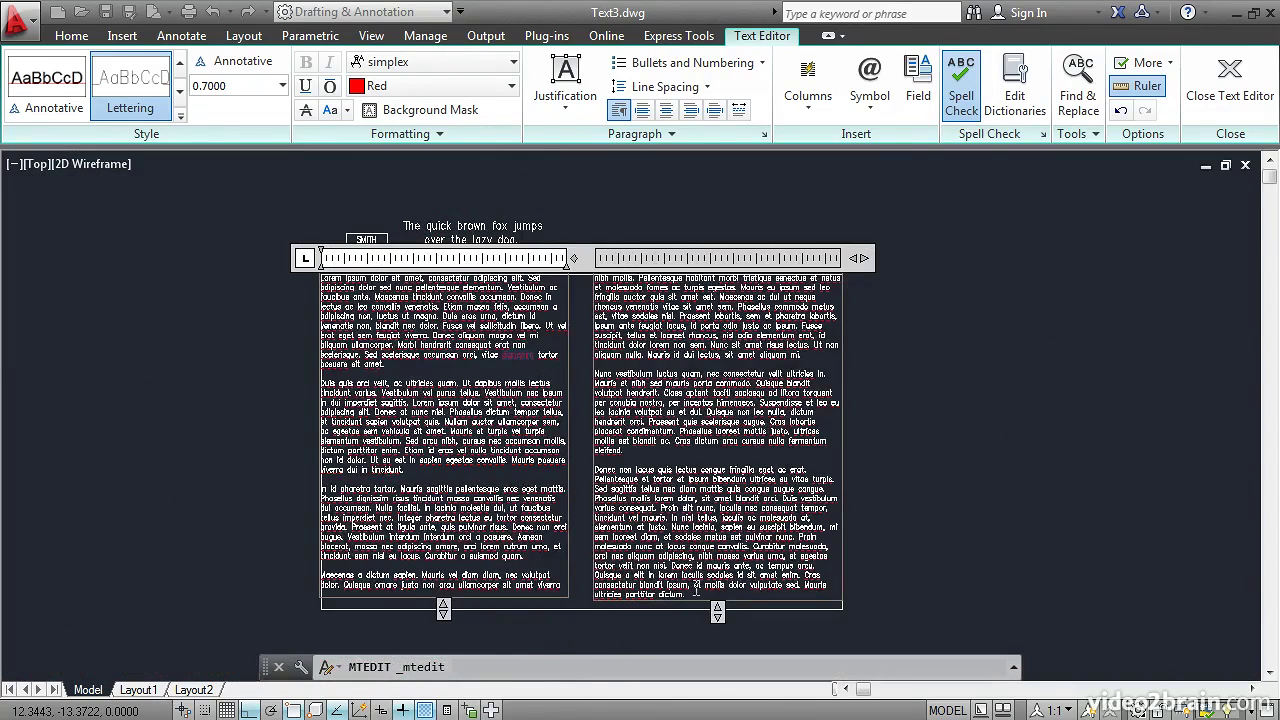
left_click_drag(694, 590, 294, 247)
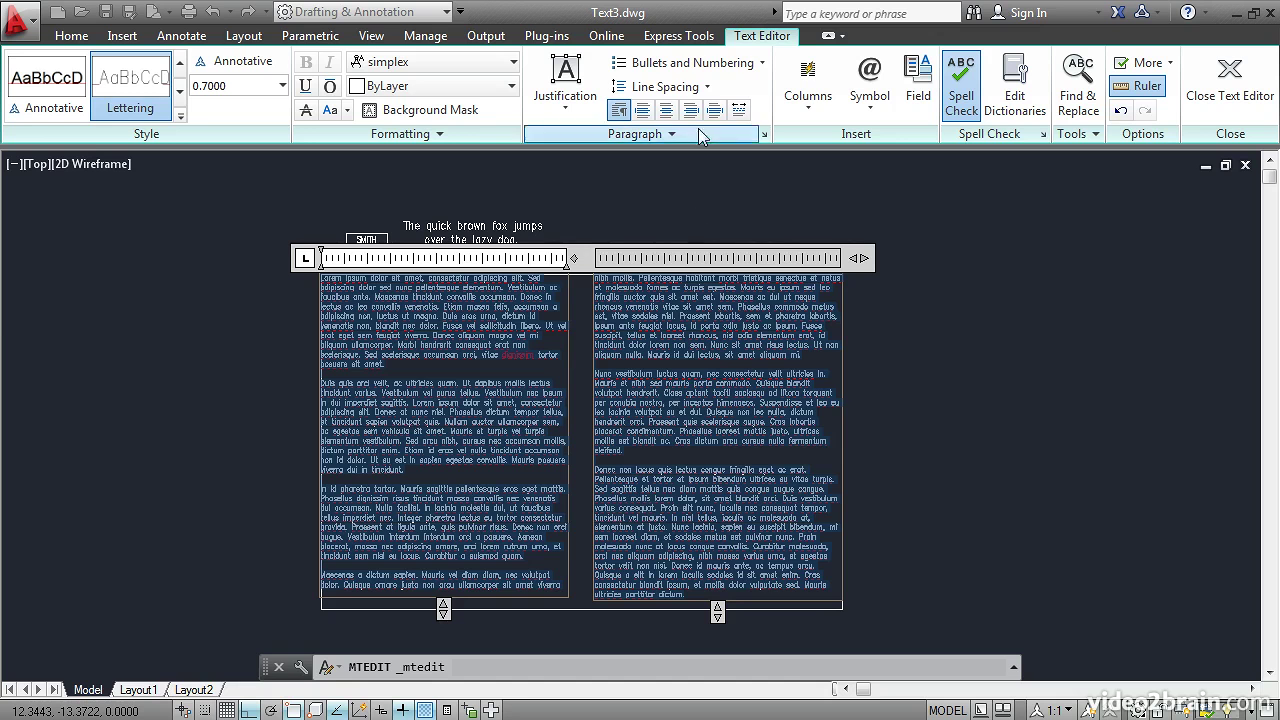
left_click(757, 66)
left_click(695, 113)
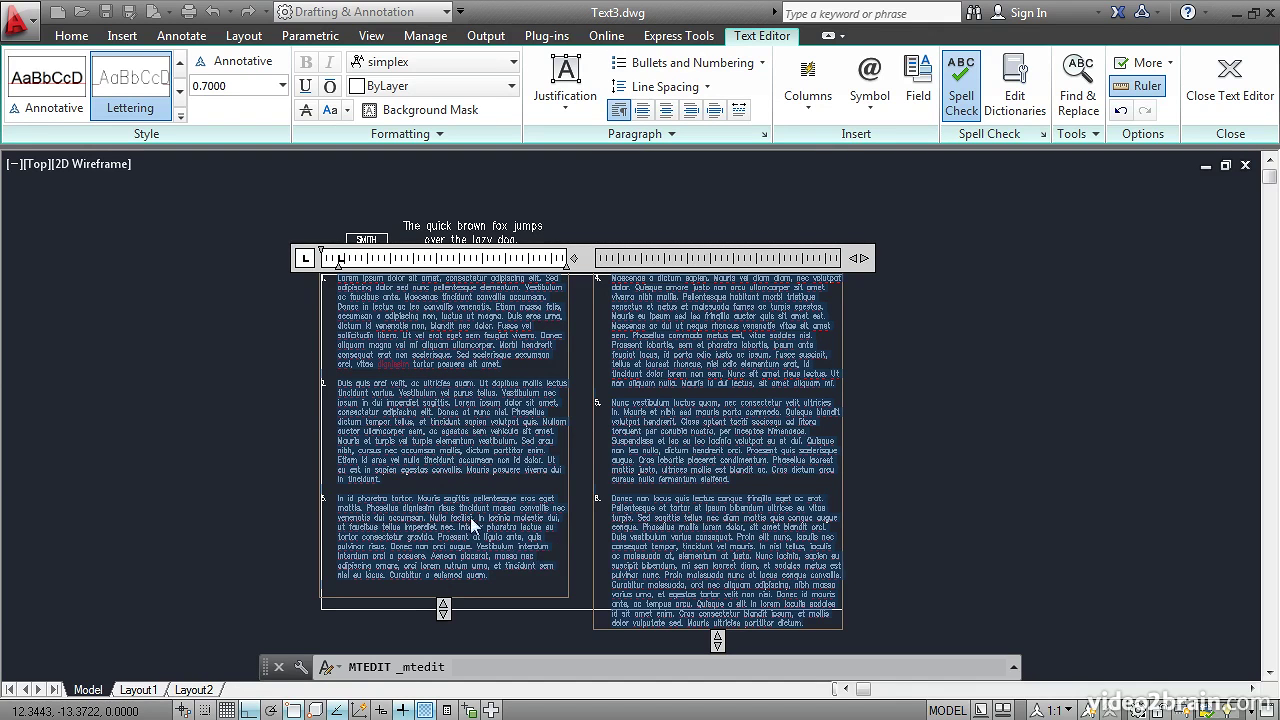
- Finish editing the numbered text and stretch its first column down to the rectangle's lower edge so both columns fit inside
middle_click_drag(482, 510, 540, 432)
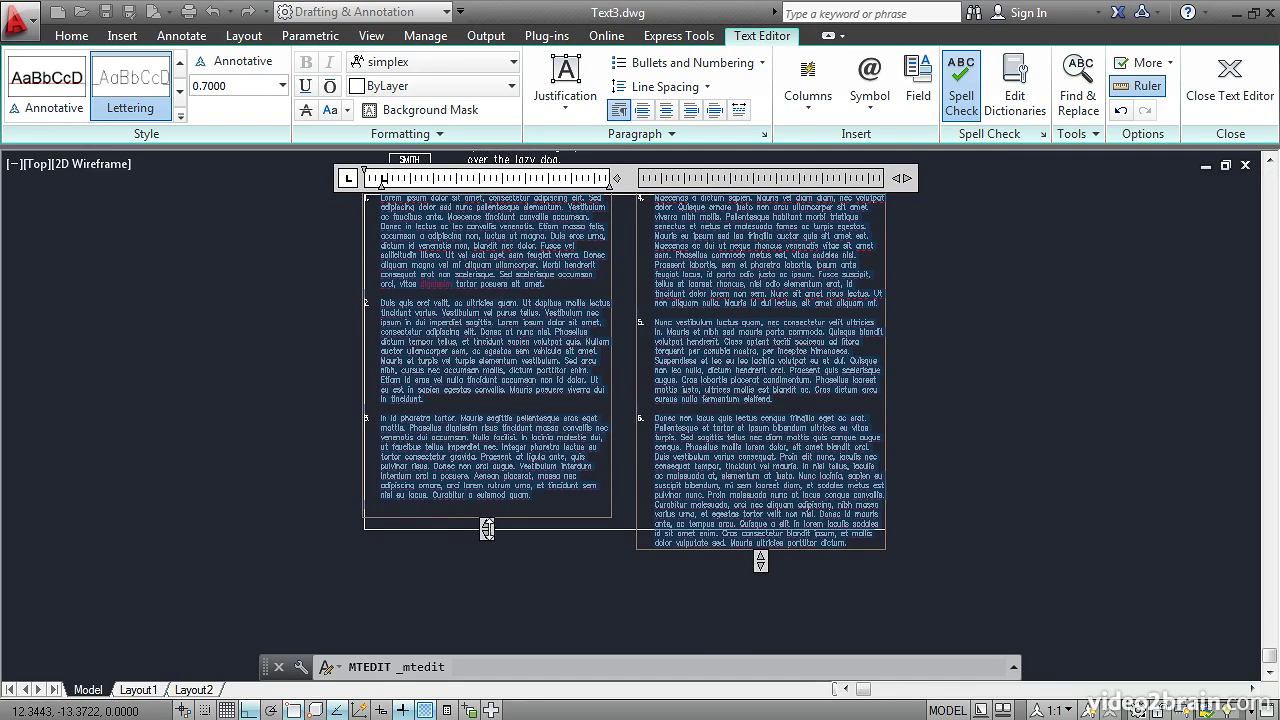
left_click(1230, 80)
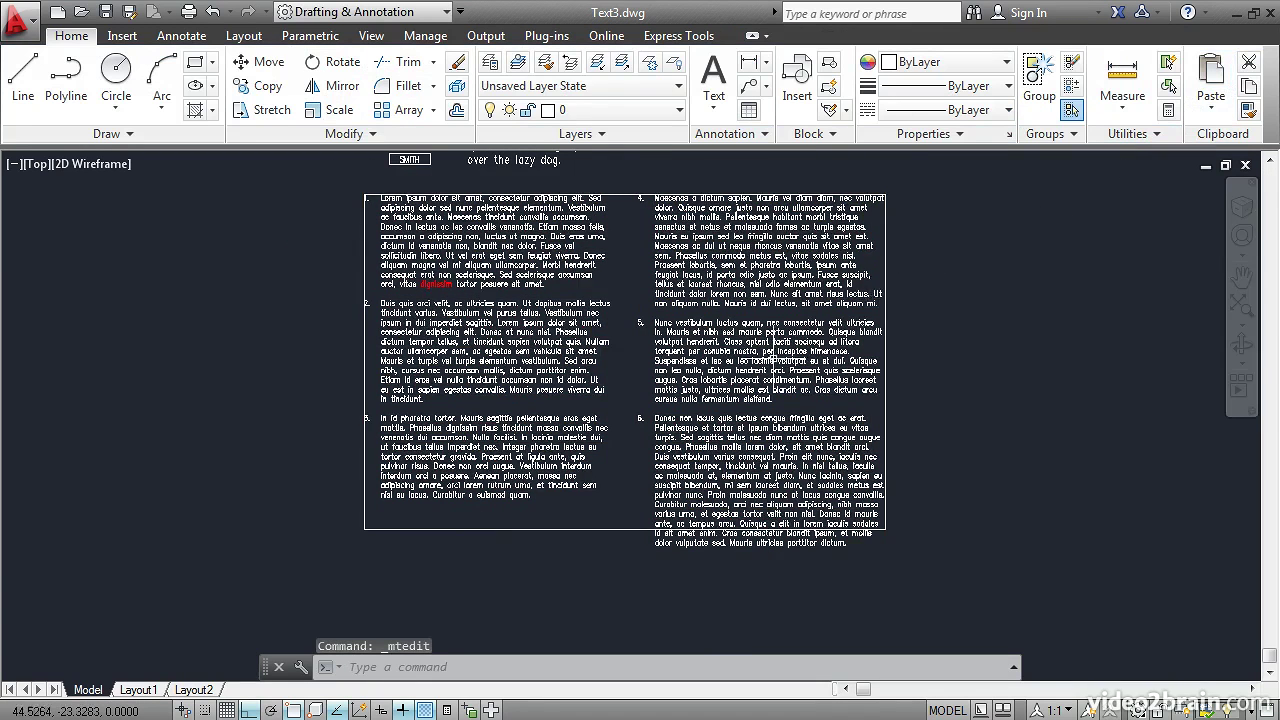
left_click(710, 418)
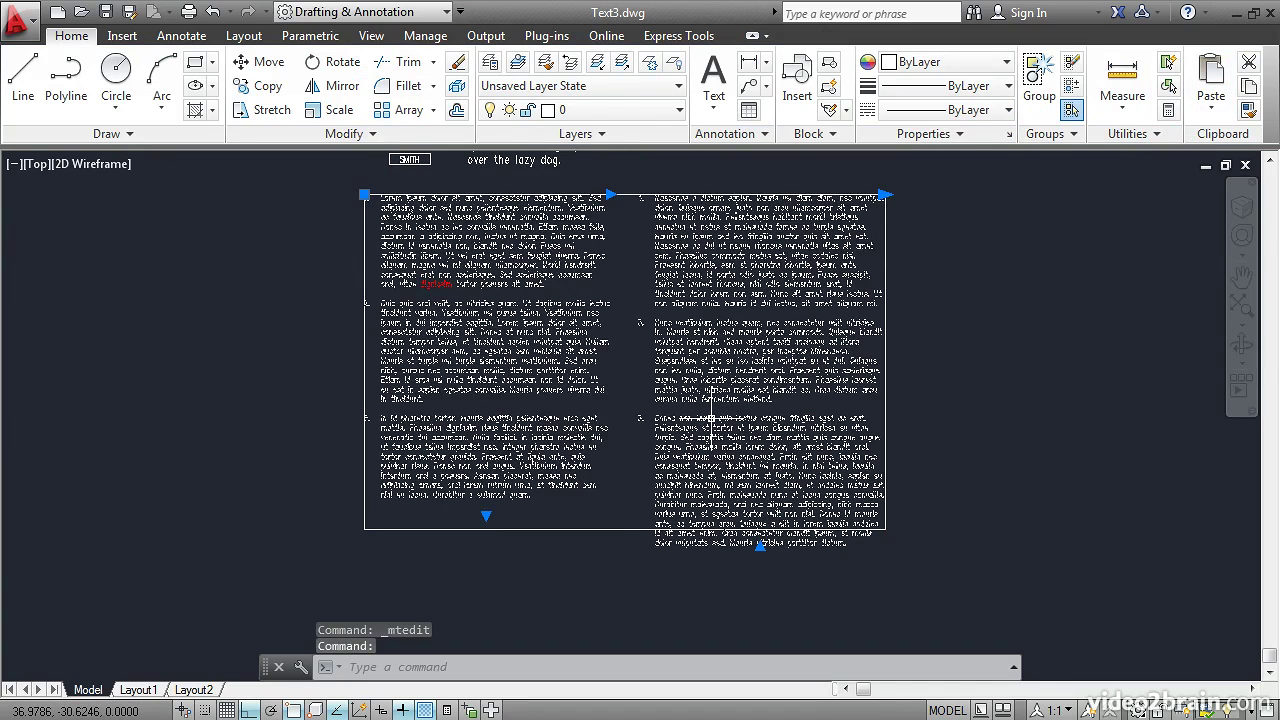
left_click(486, 515)
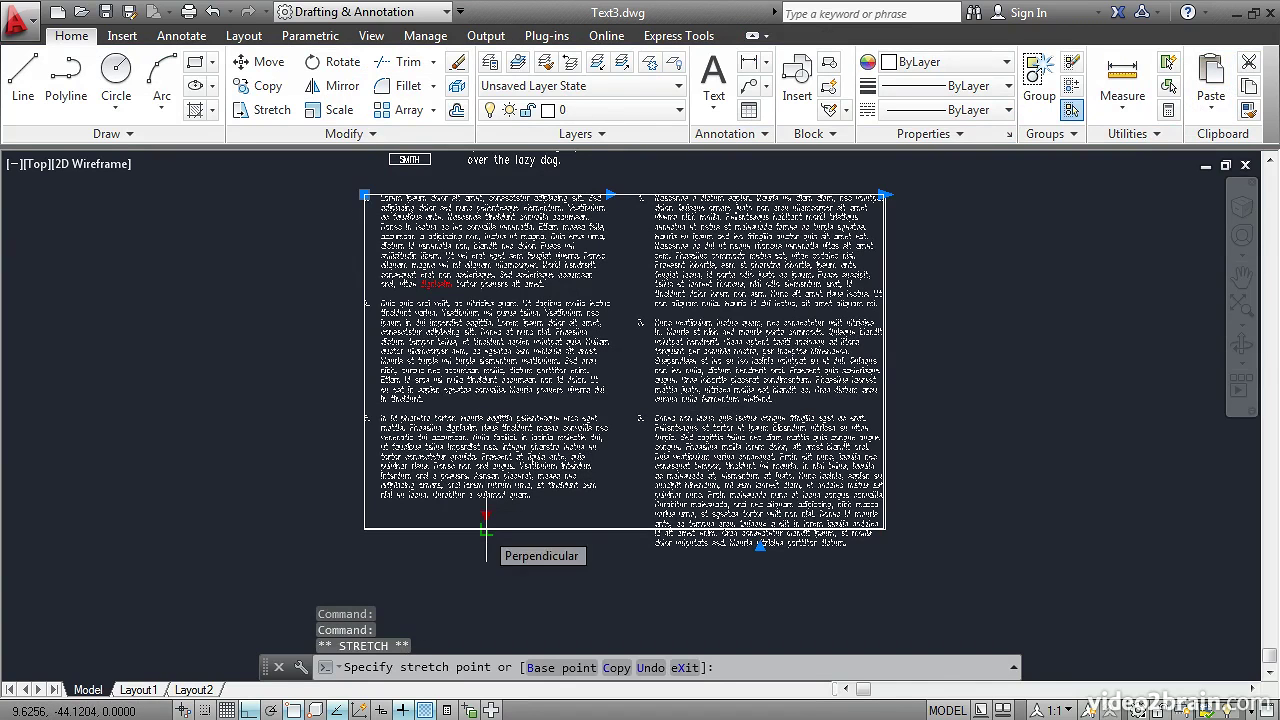
left_click(486, 528)
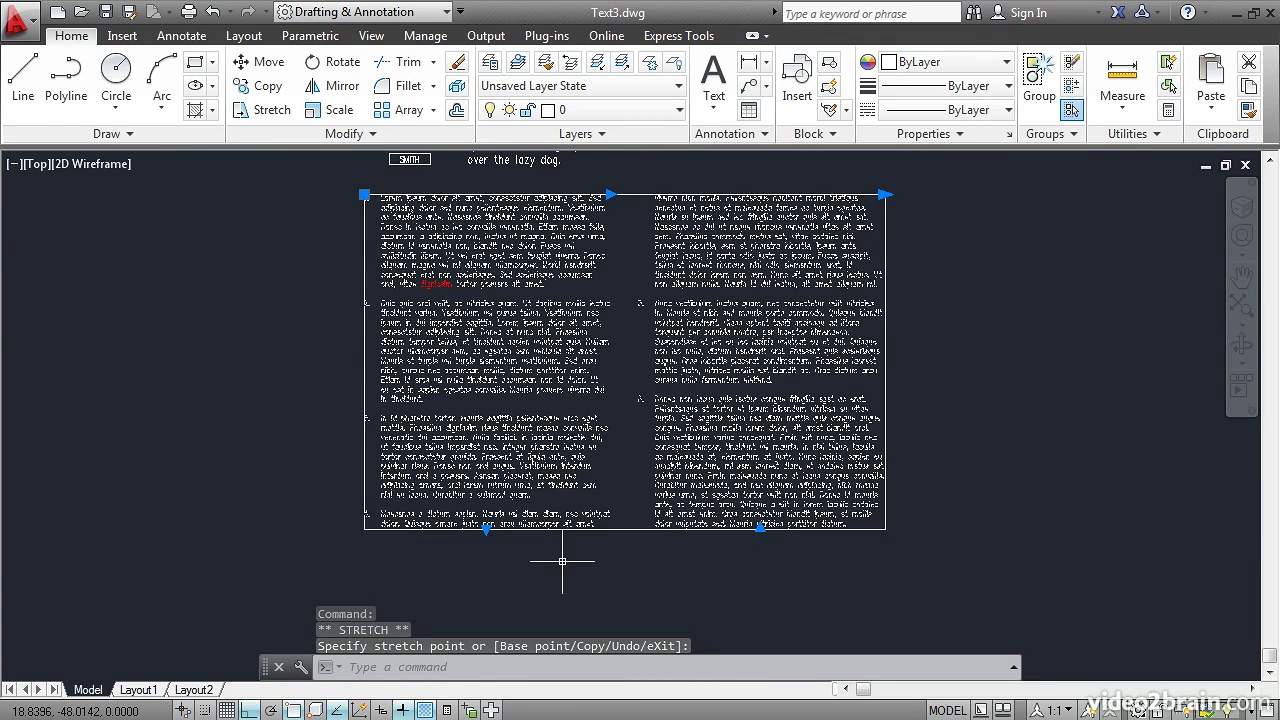
key("Escape")
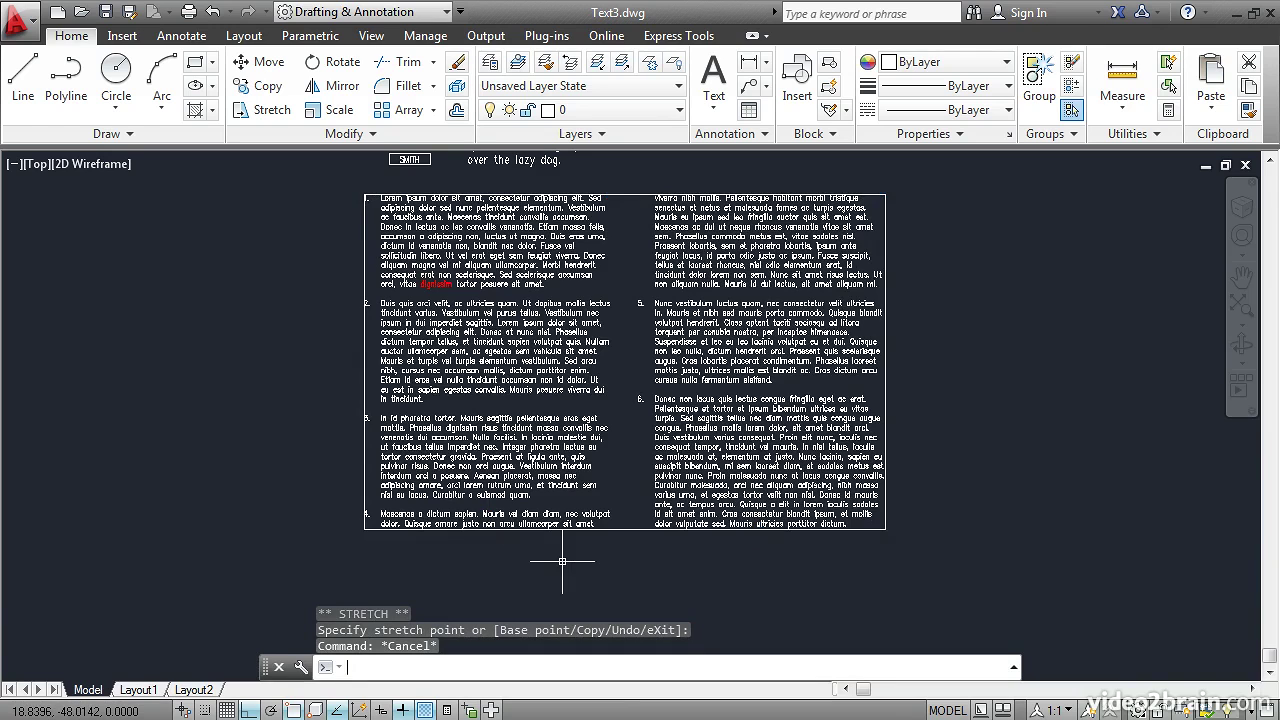